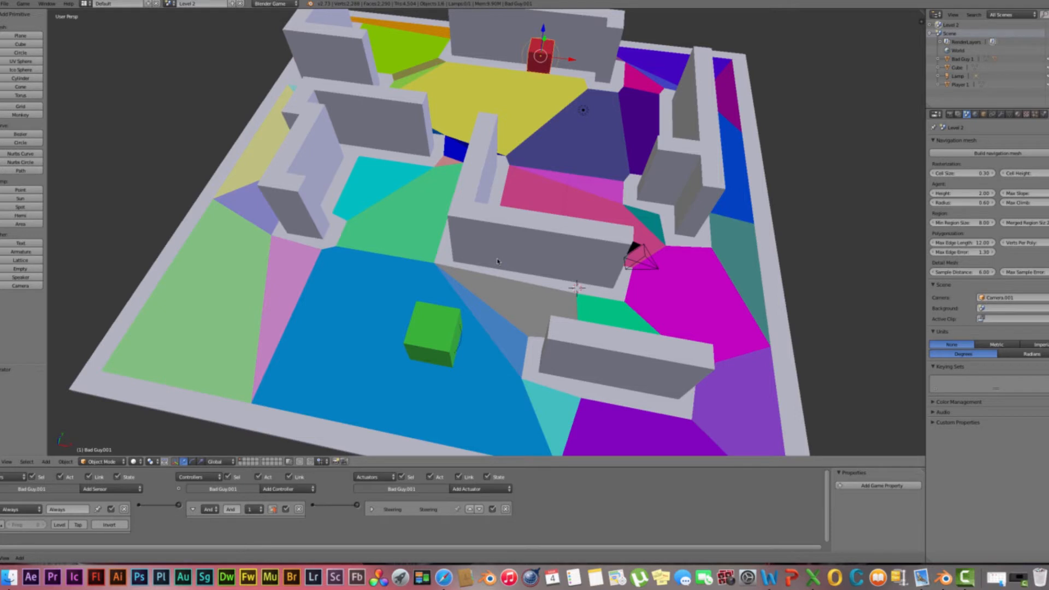
Run the game and steer the green player cube around the walls to test how the red enemy chases it.
middle_drag(497, 261, 526, 70)
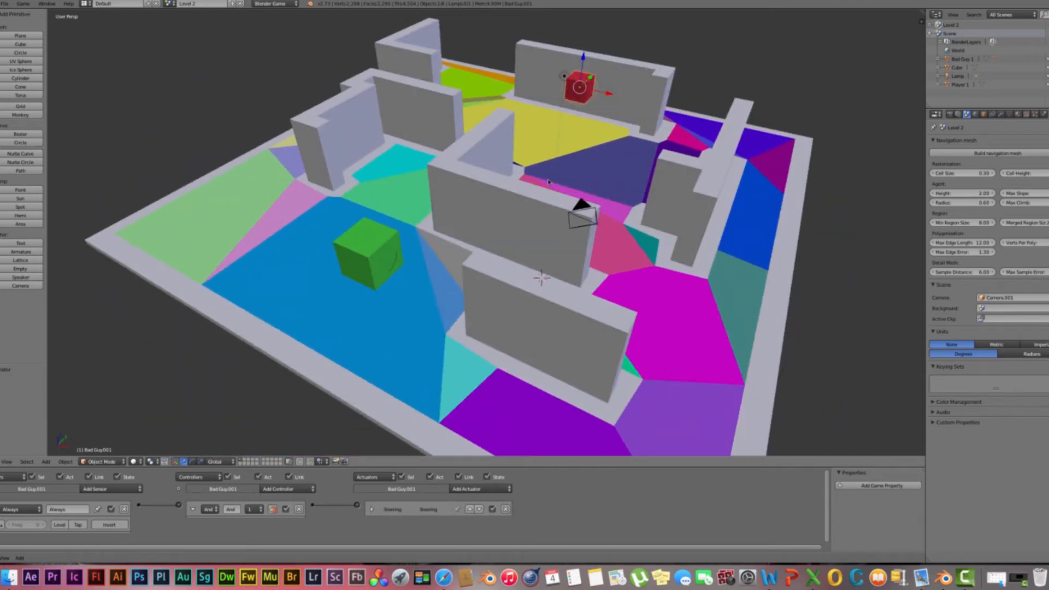
middle_drag(549, 134, 564, 138)
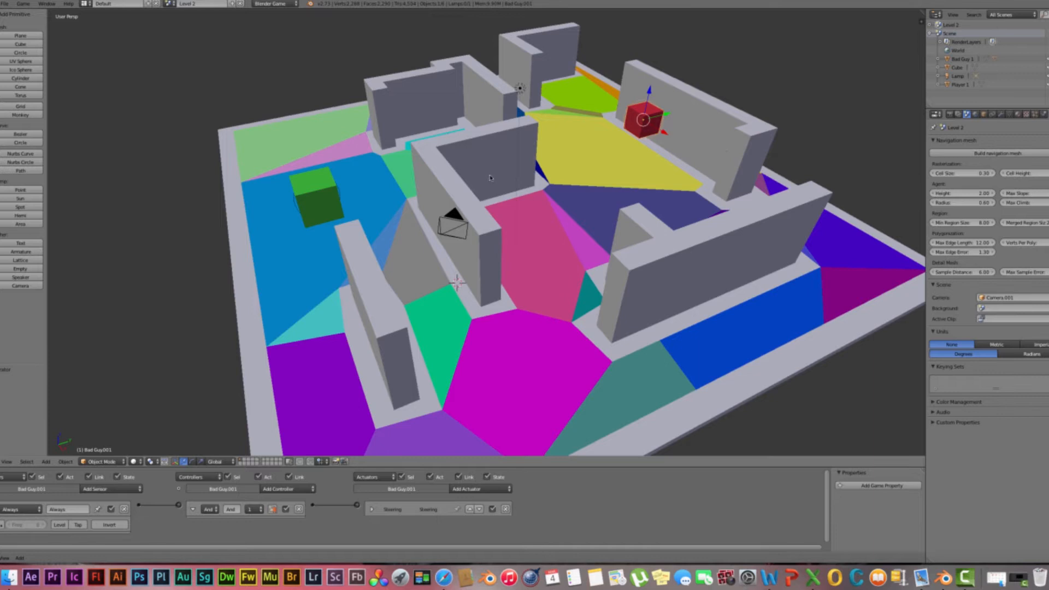
middle_drag(490, 177, 507, 170)
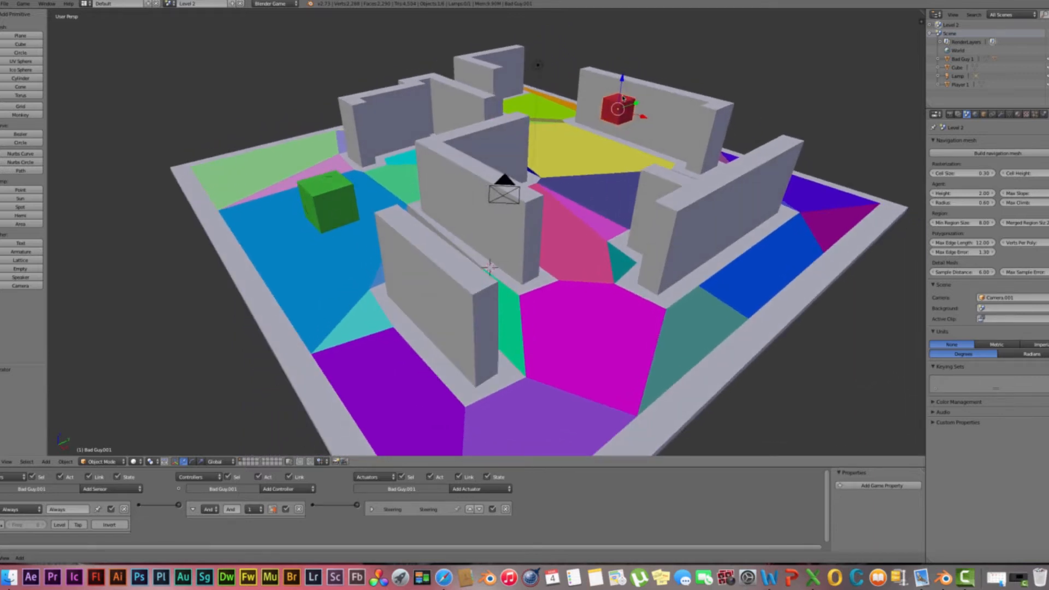
key(p)
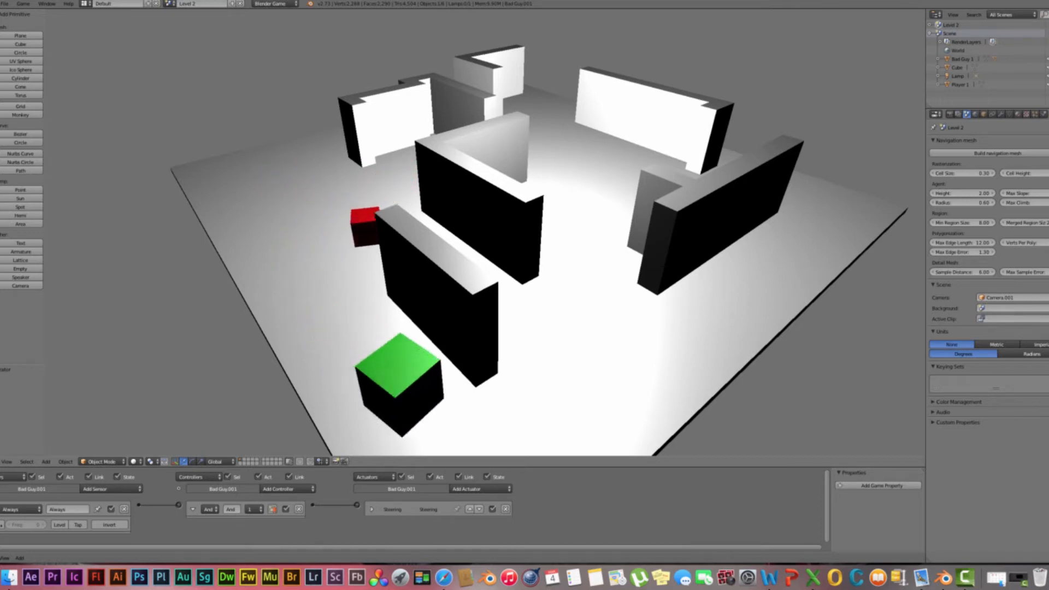
key(Right)
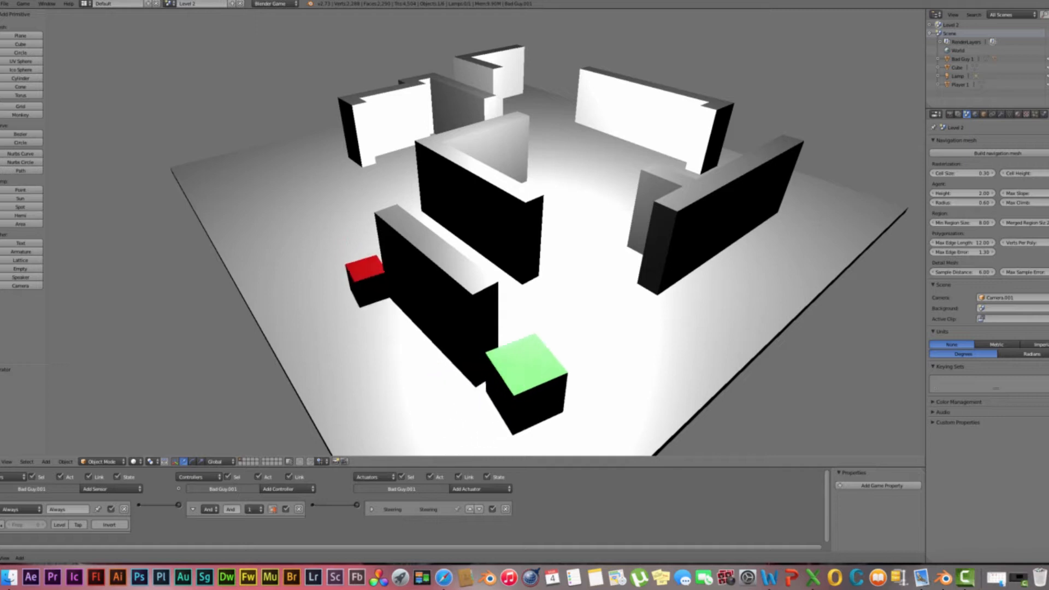
key(Left)
key(Up)
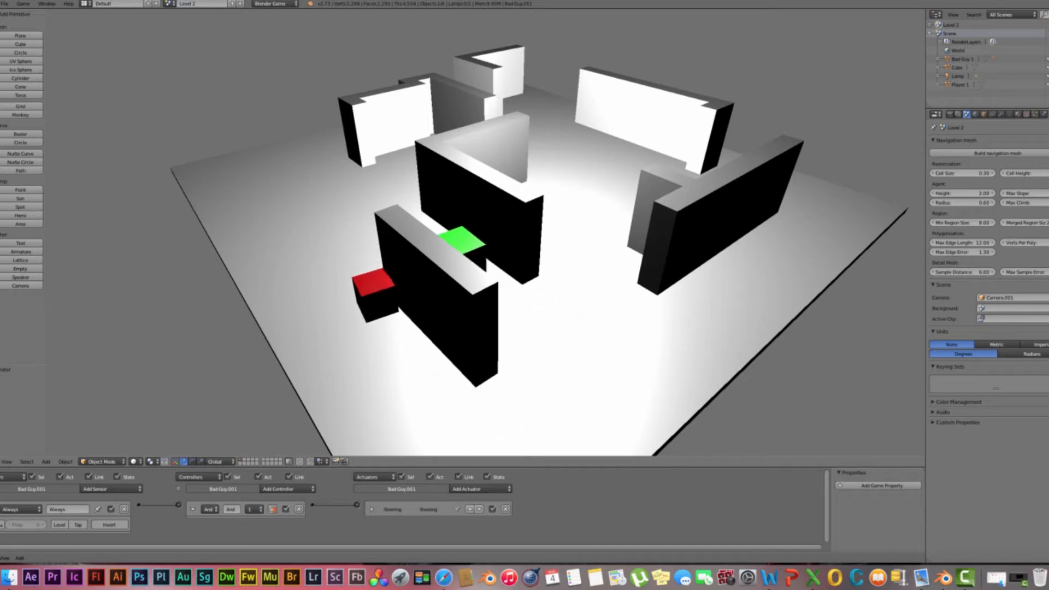
key(Left)
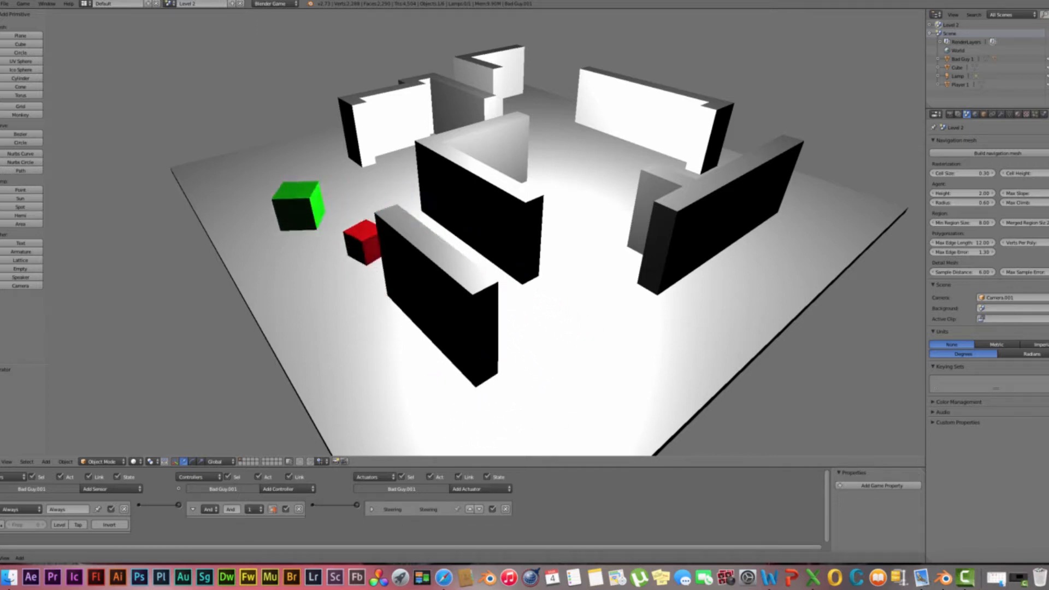
key(Escape)
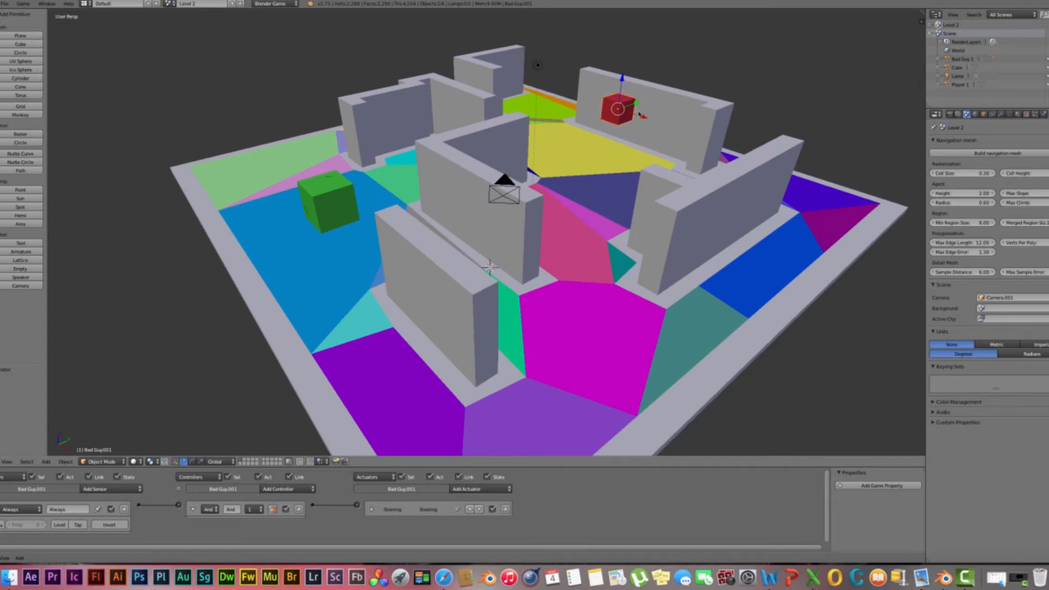
Collapse the red enemy's Always sensor, view the second layer, and return to the first layer.
middle_drag(591, 109, 620, 123)
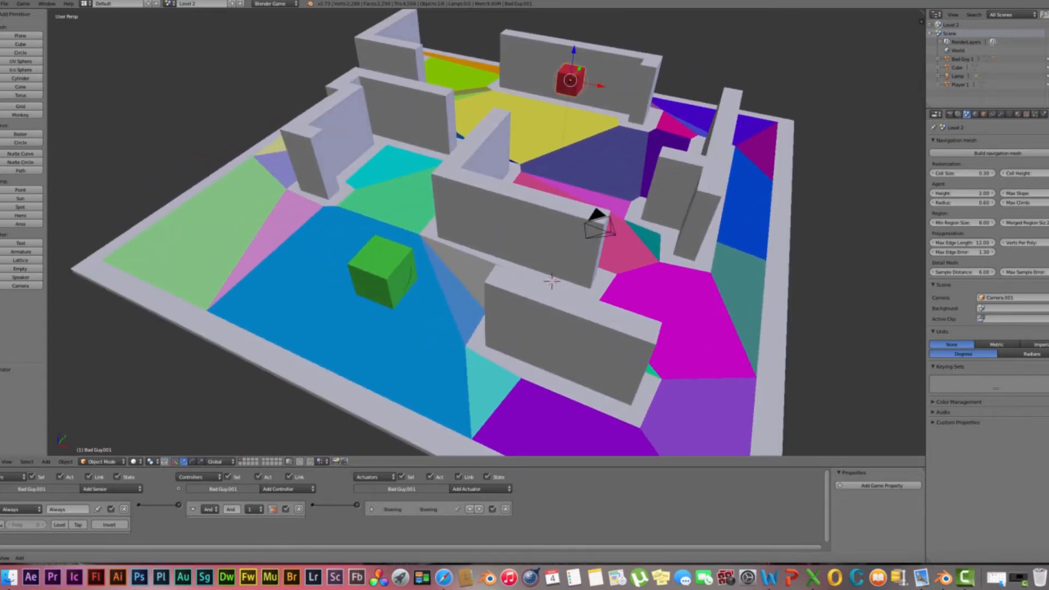
click(0, 510)
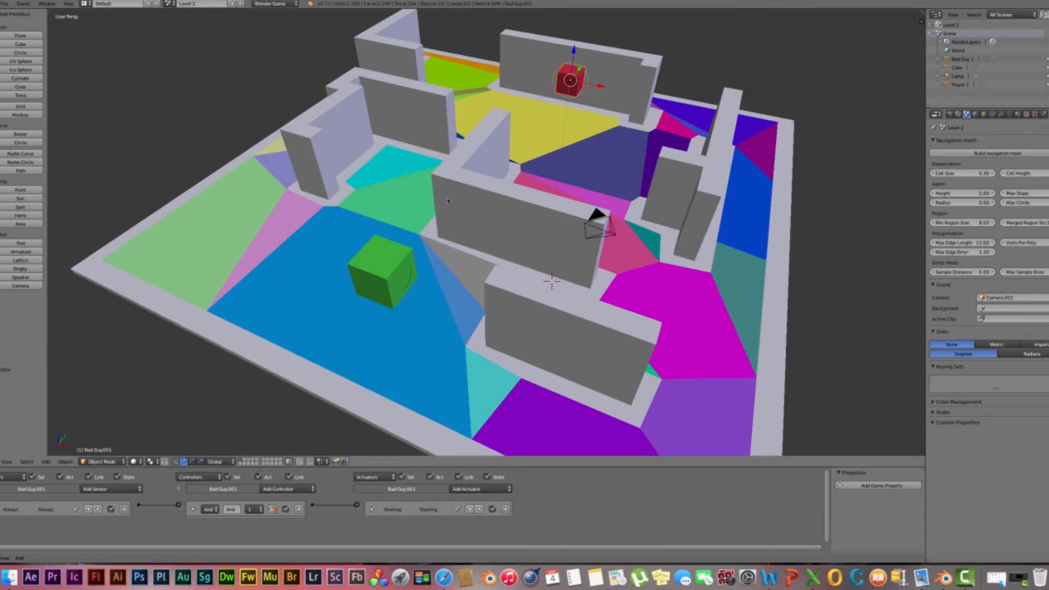
middle_drag(447, 223, 536, 136)
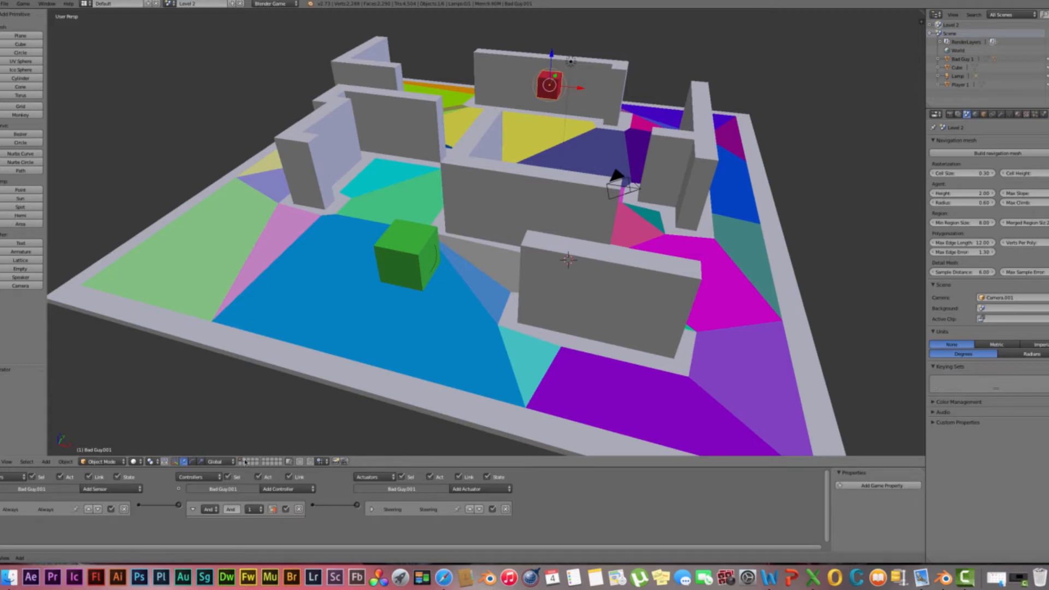
click(246, 462)
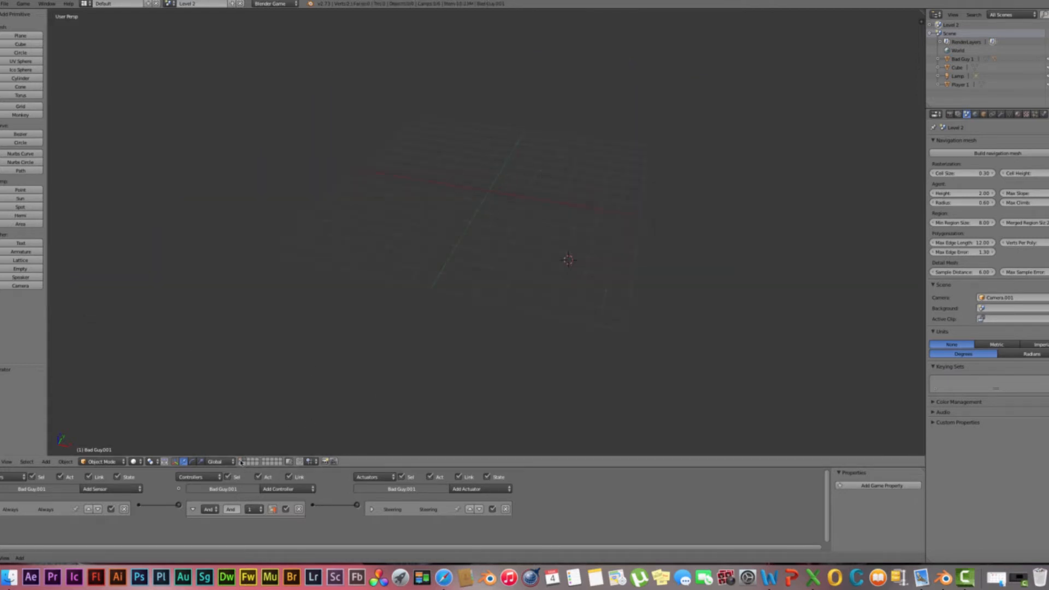
click(242, 463)
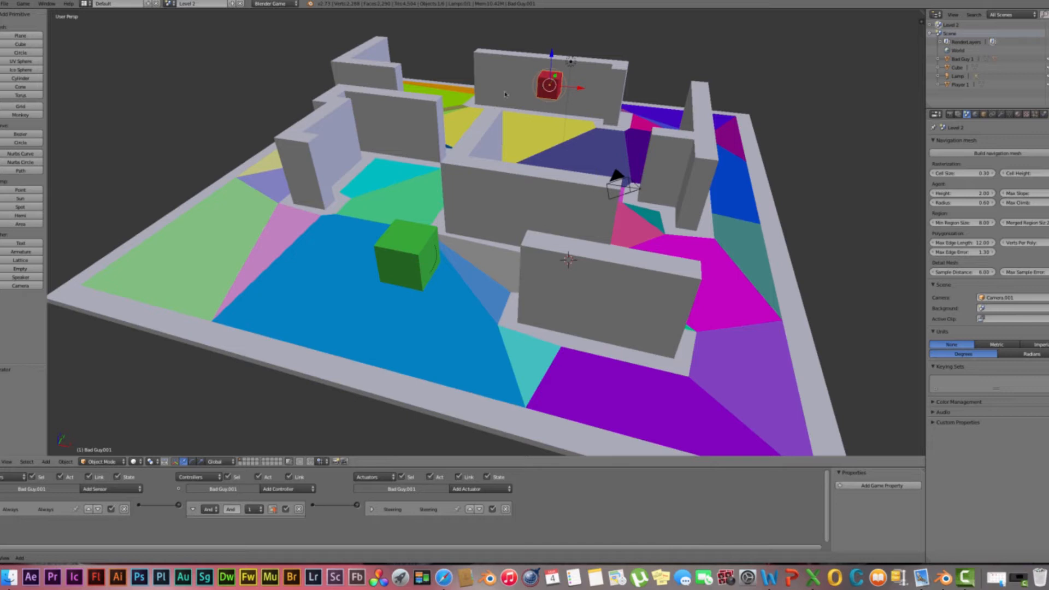
Move the red enemy cube to the second layer, check it there, and return to the first layer.
key(m)
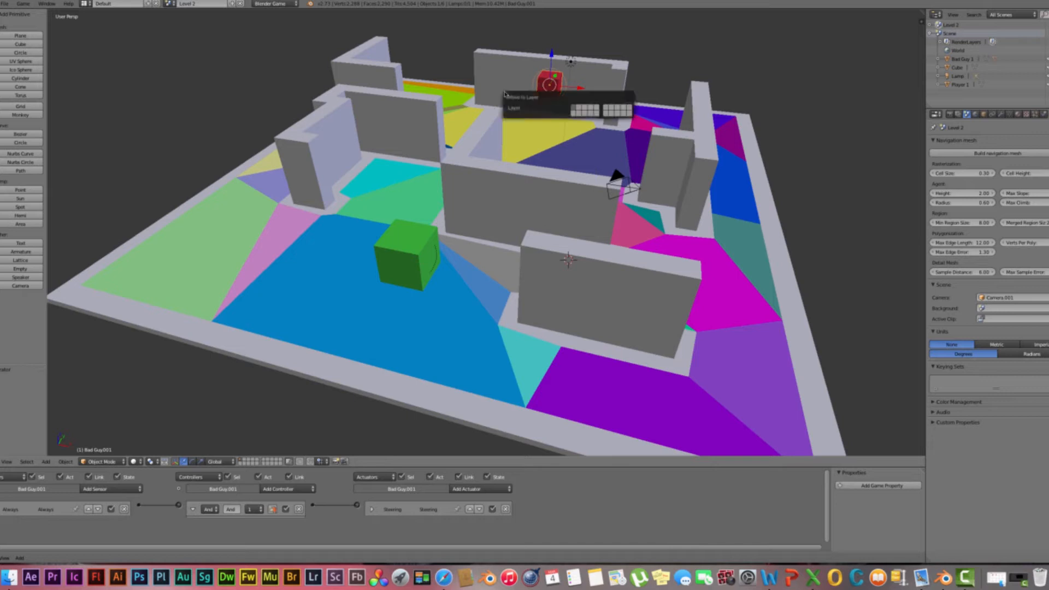
click(579, 109)
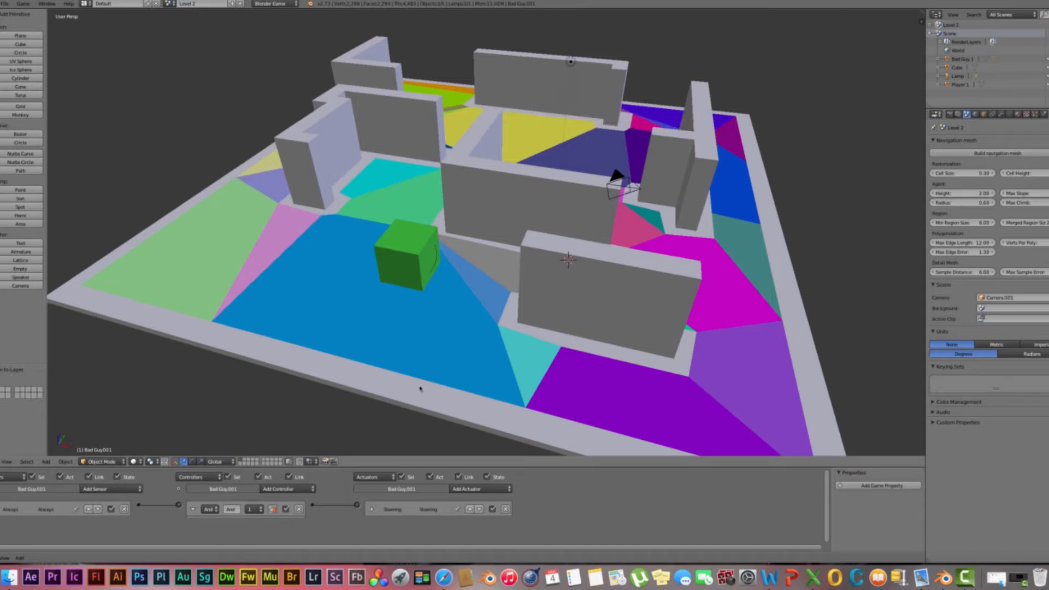
click(246, 462)
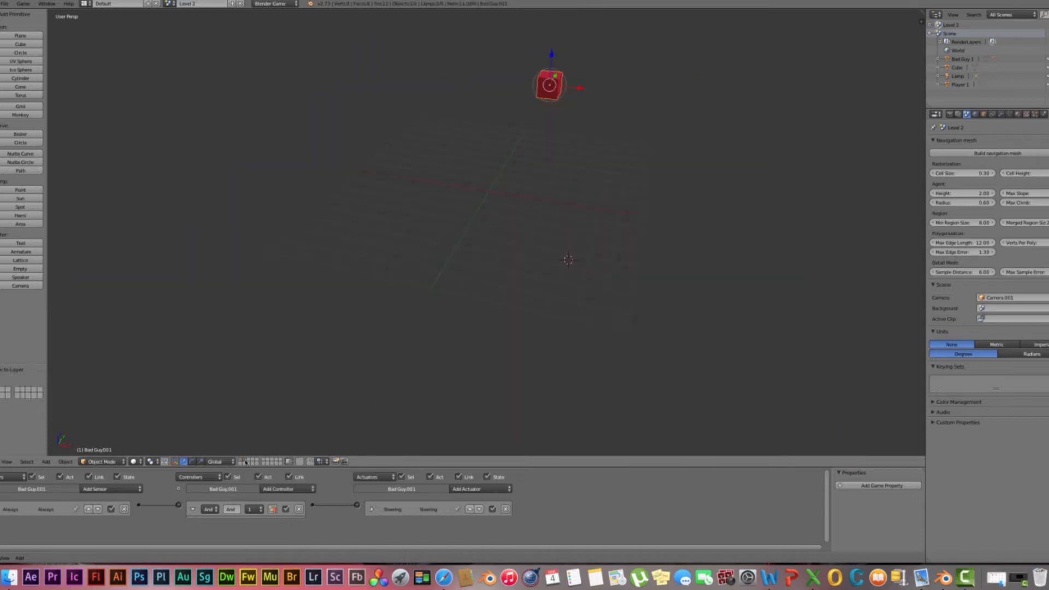
middle_drag(569, 97, 636, 159)
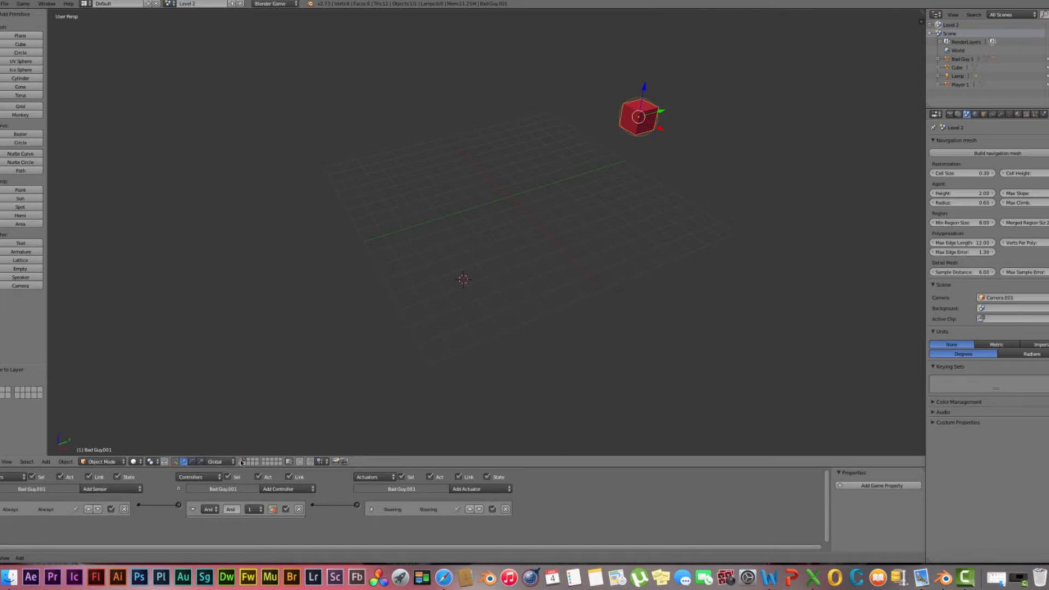
click(242, 463)
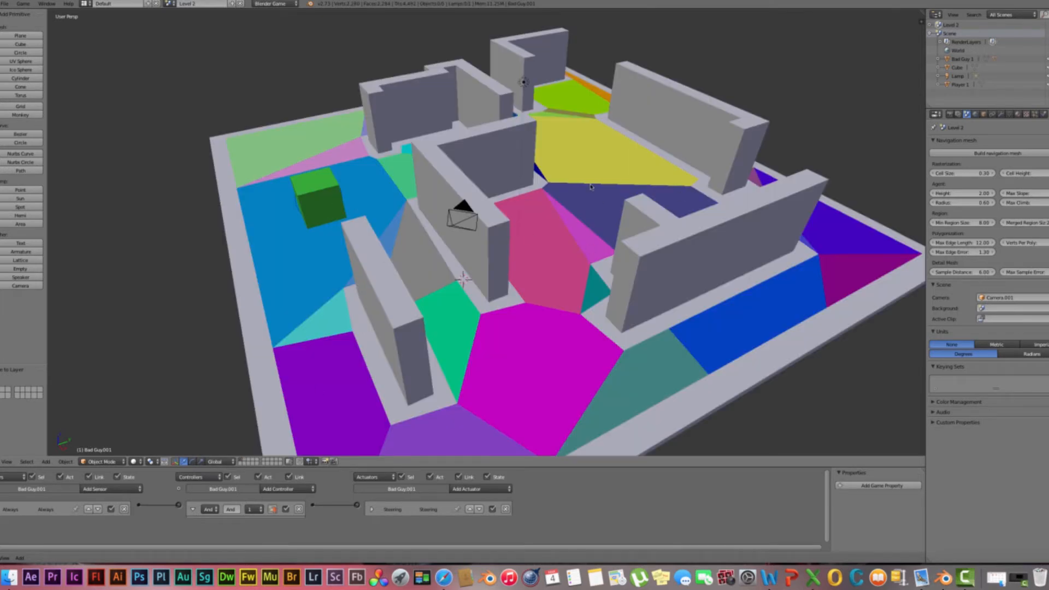
Add an empty and raise it above the level to a Z location of about 11.16.
middle_drag(581, 186, 538, 251)
scroll(639, 251, down, 5)
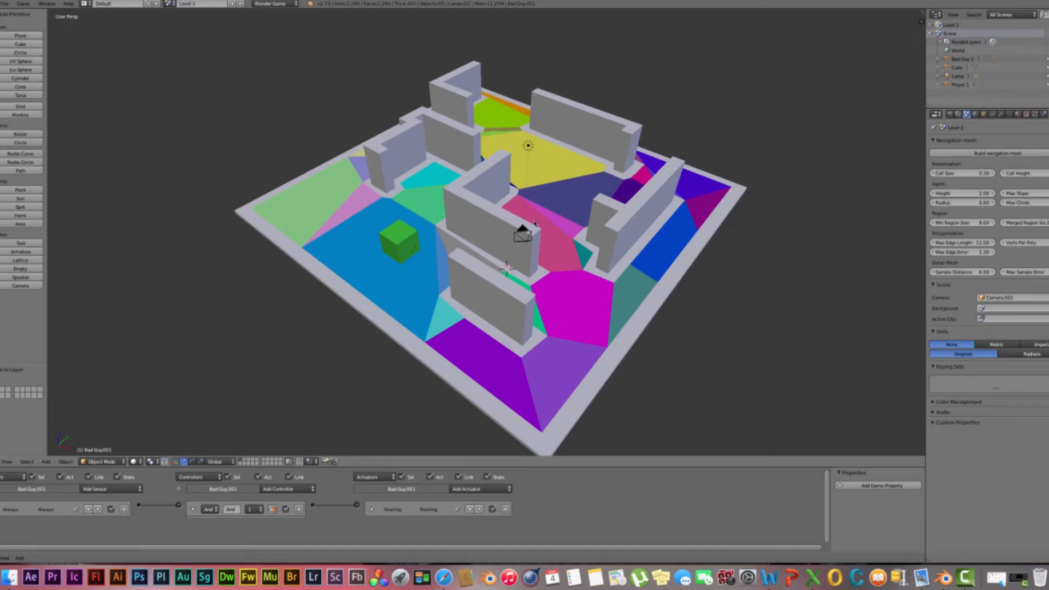
mouse_move(518, 224)
middle_down()
mouse_move(429, 167)
mouse_move(524, 236)
mouse_move(519, 226)
middle_up()
key(z)
key(z)
scroll(518, 226, up, 1)
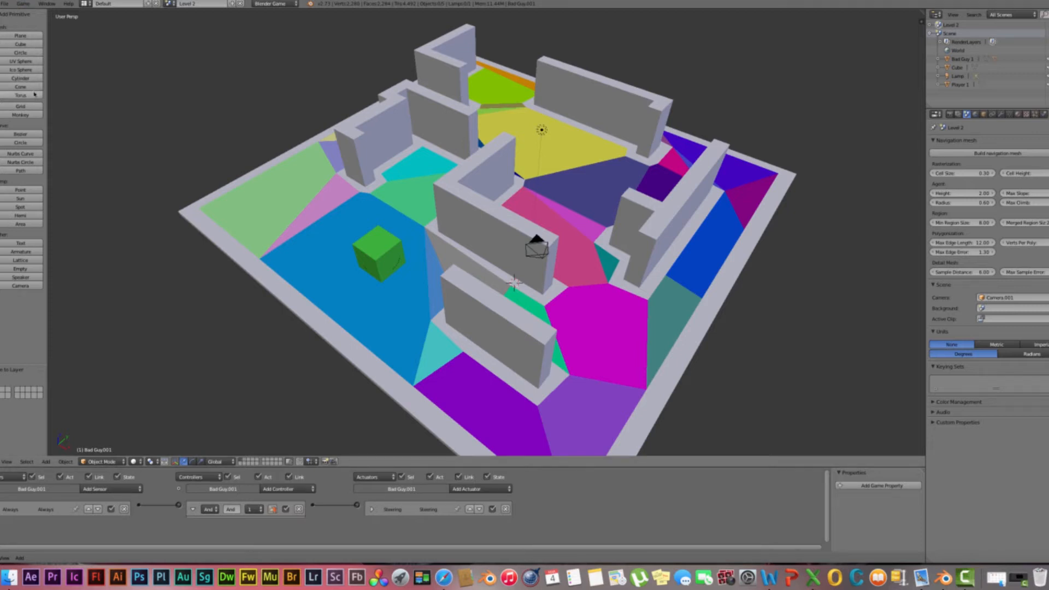
click(22, 269)
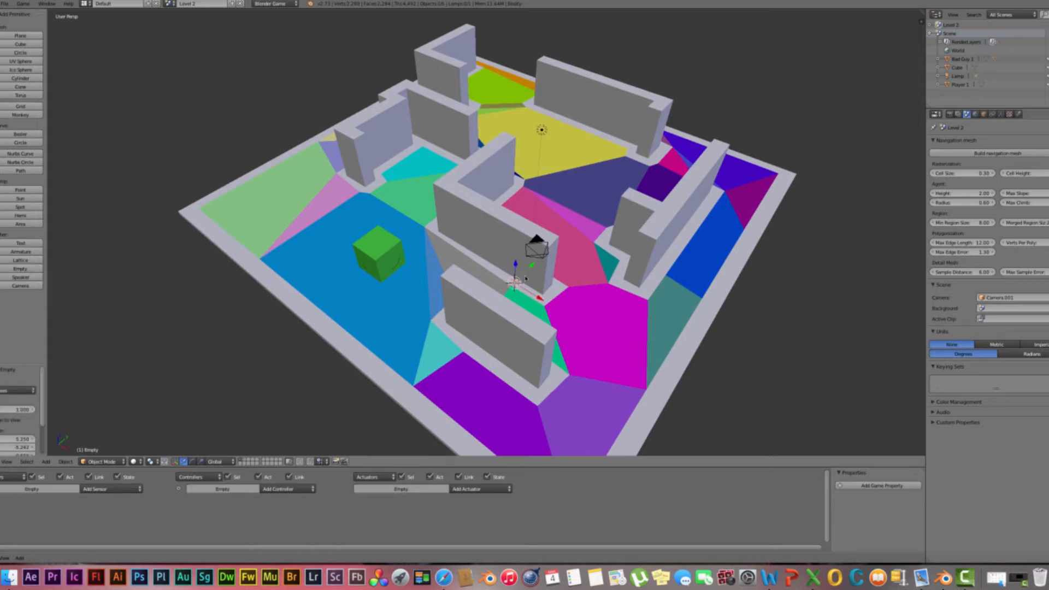
key(g)
key(z)
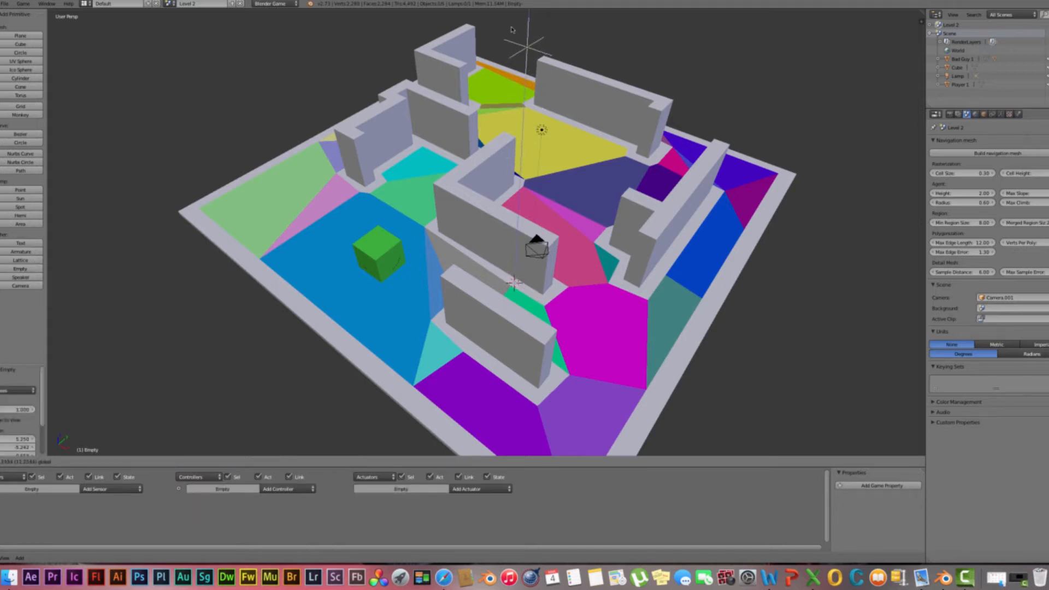
drag(512, 30, 513, 25)
middle_drag(644, 98, 486, 136)
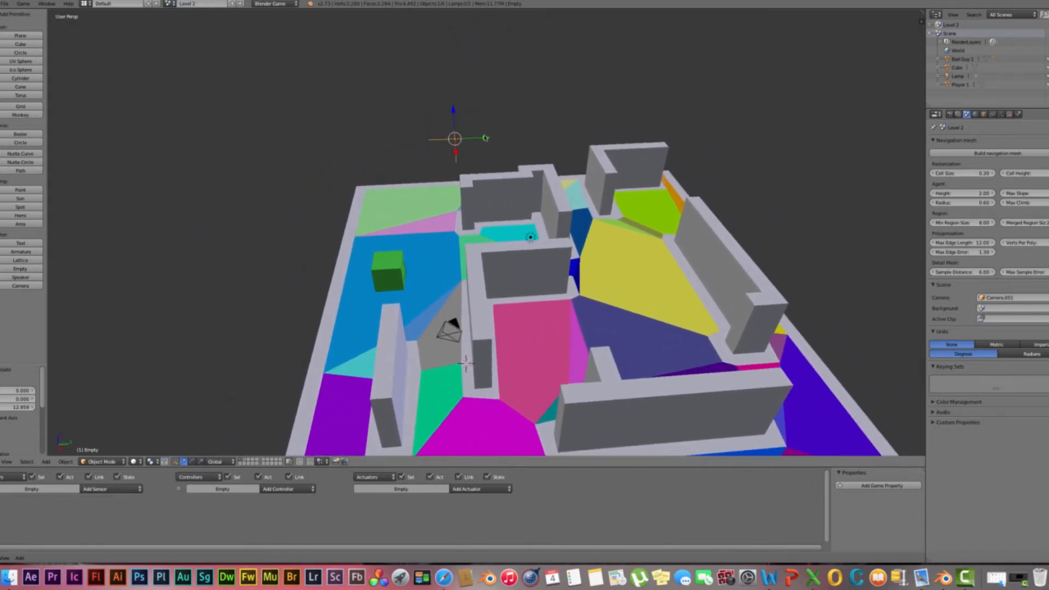
drag(485, 137, 374, 176)
Rename the empty to Spawn AI Enemy in its object properties.
click(984, 115)
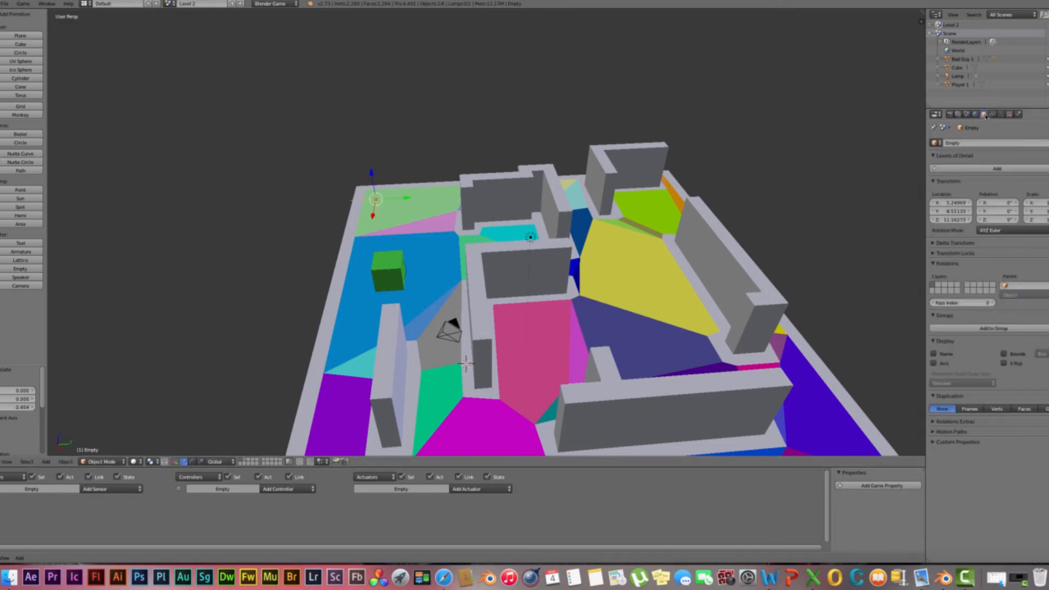
click(964, 143)
key(BackSpace)
key(Return)
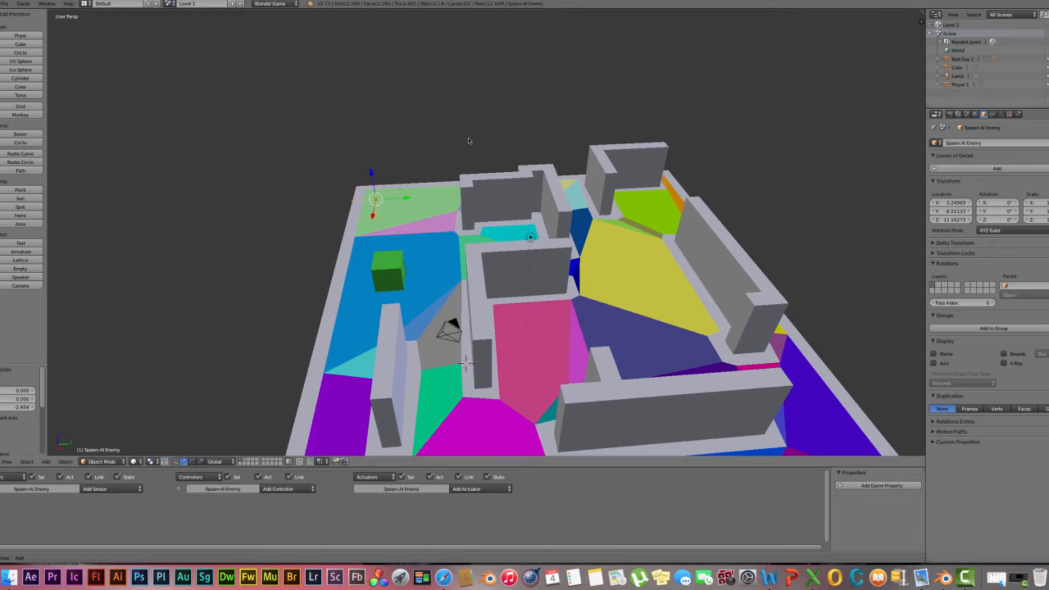
Lower the Spawn AI Enemy empty to a Z location of about 6.42.
middle_drag(490, 168, 606, 156)
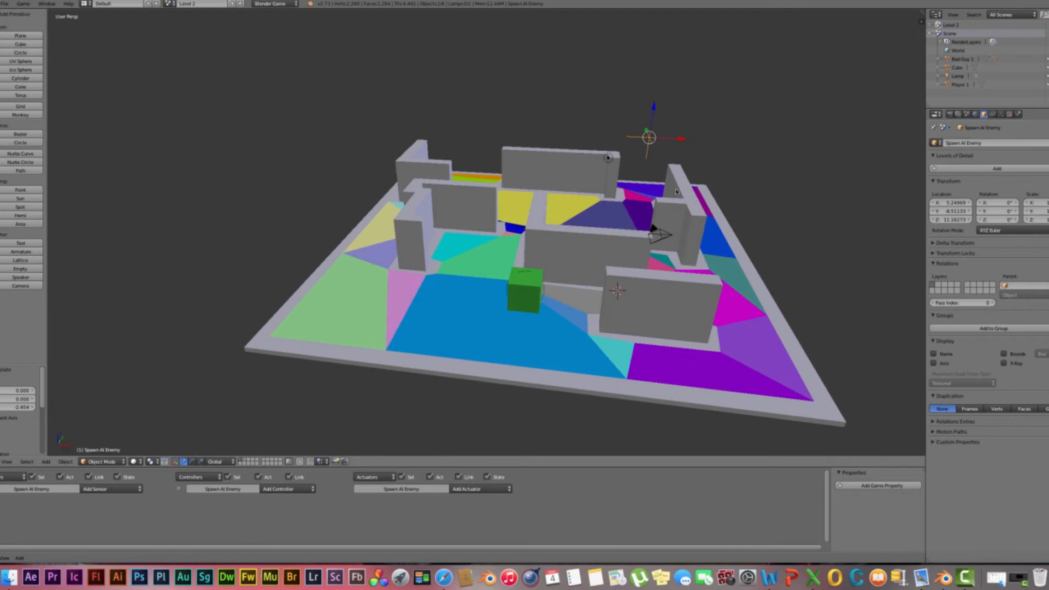
middle_drag(676, 191, 454, 160)
key(g)
key(z)
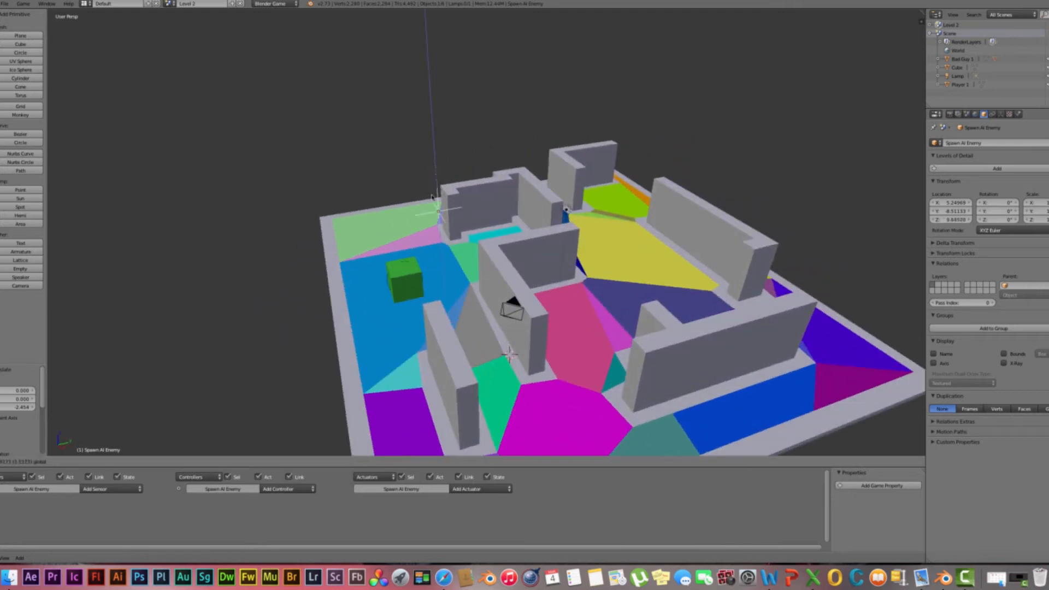
click(423, 285)
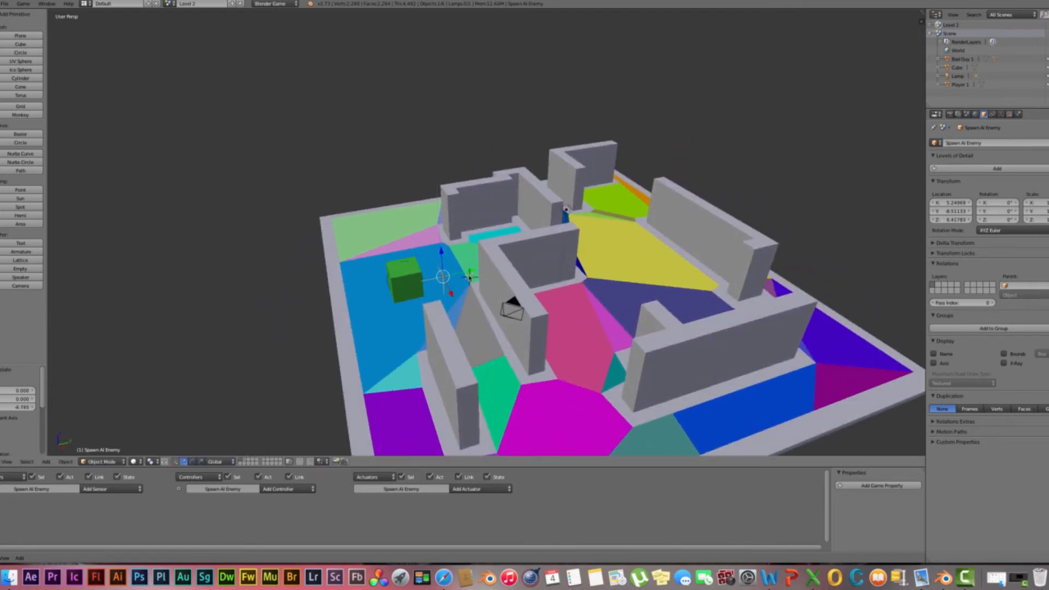
Shift the Spawn AI Enemy empty horizontally to about Y -11.3 and X 12.47, near the level's corner.
key(g)
key(y)
click(410, 289)
middle_drag(409, 290, 520, 254)
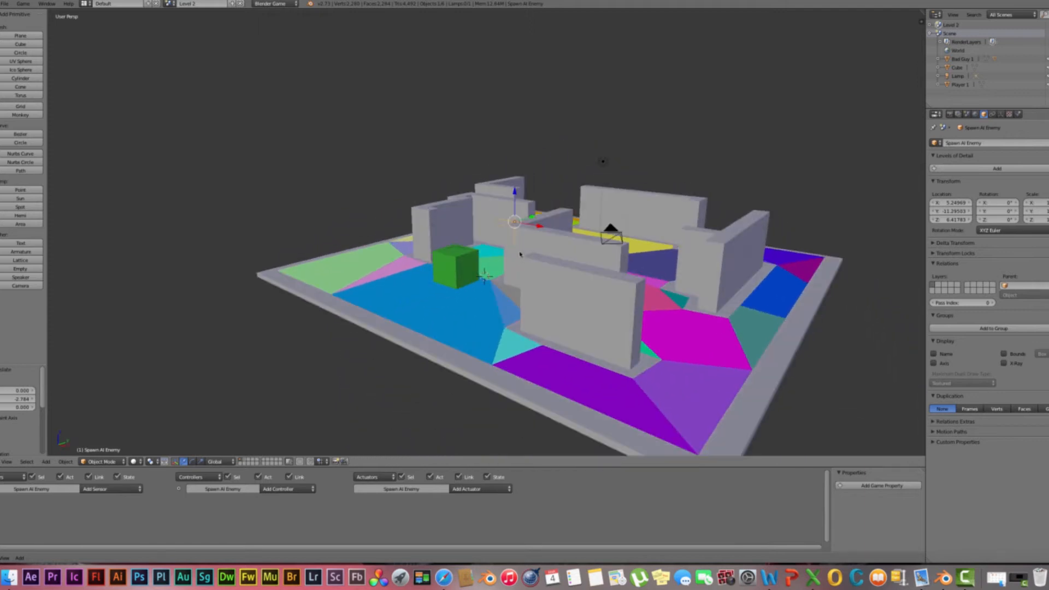
key(g)
key(x)
click(727, 291)
middle_drag(727, 291, 683, 297)
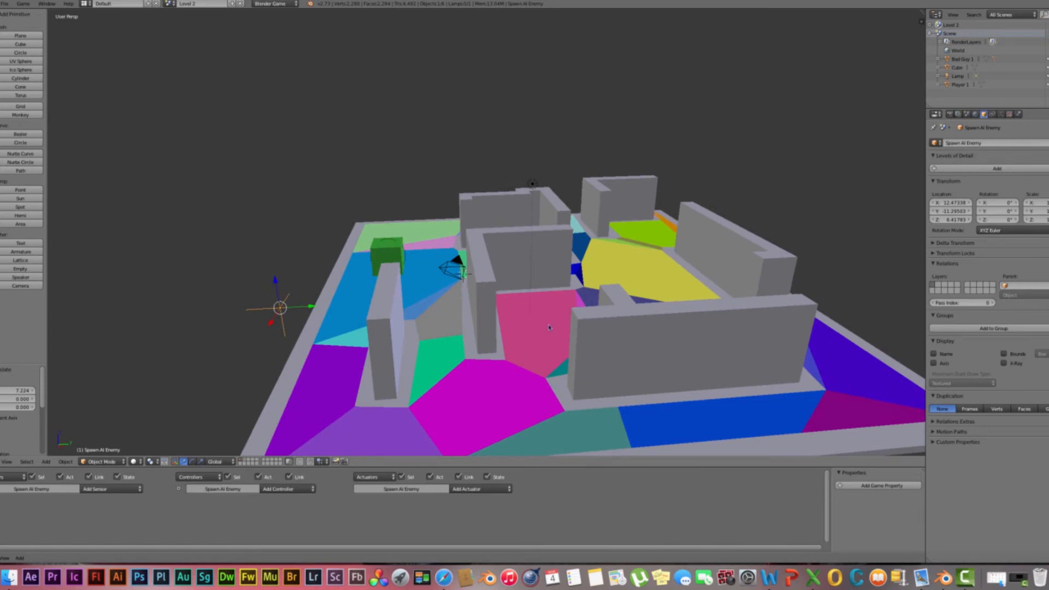
middle_drag(549, 327, 529, 422)
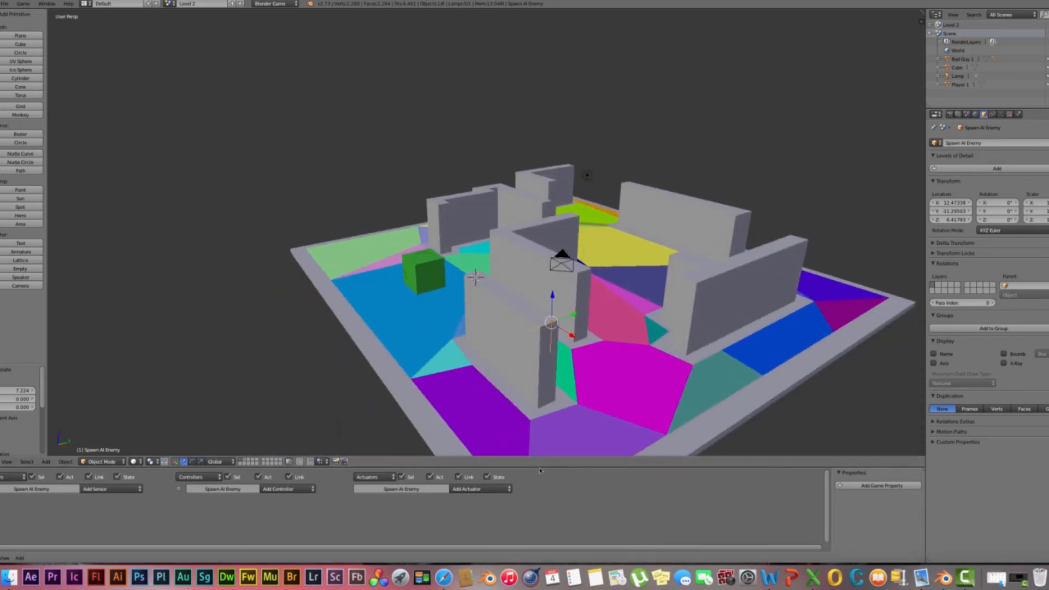
Enlarge the logic editor area, switch it to the Timeline, and choose LocRotScale as the active keying set.
drag(540, 468, 538, 399)
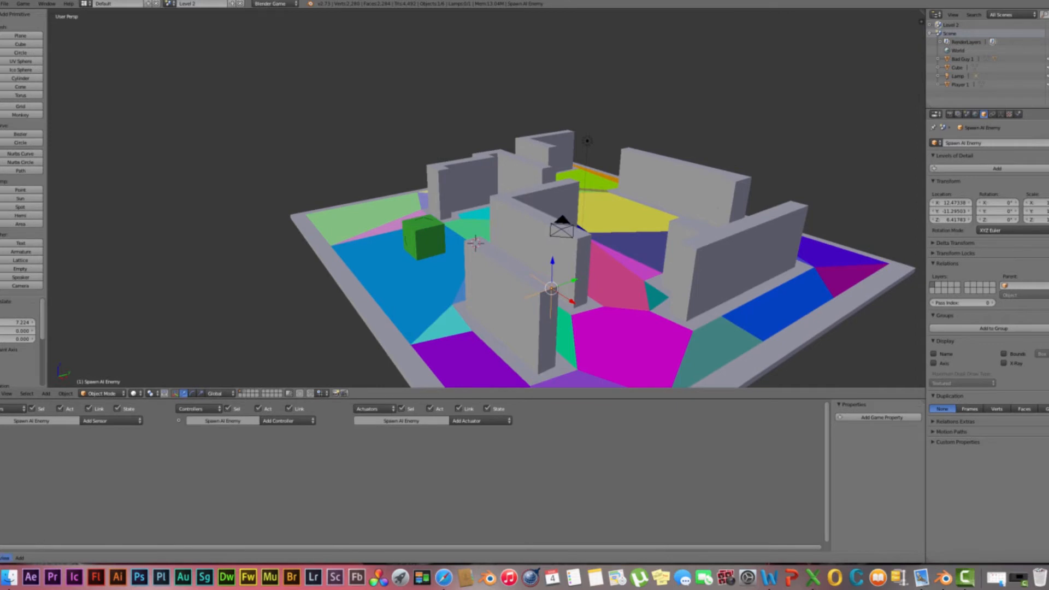
click(4, 558)
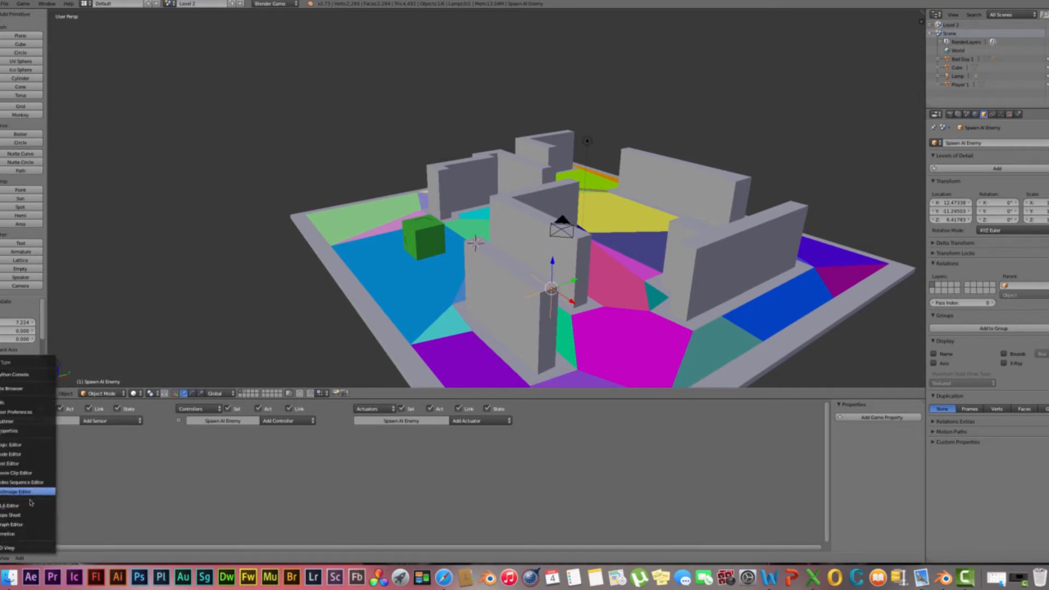
click(28, 533)
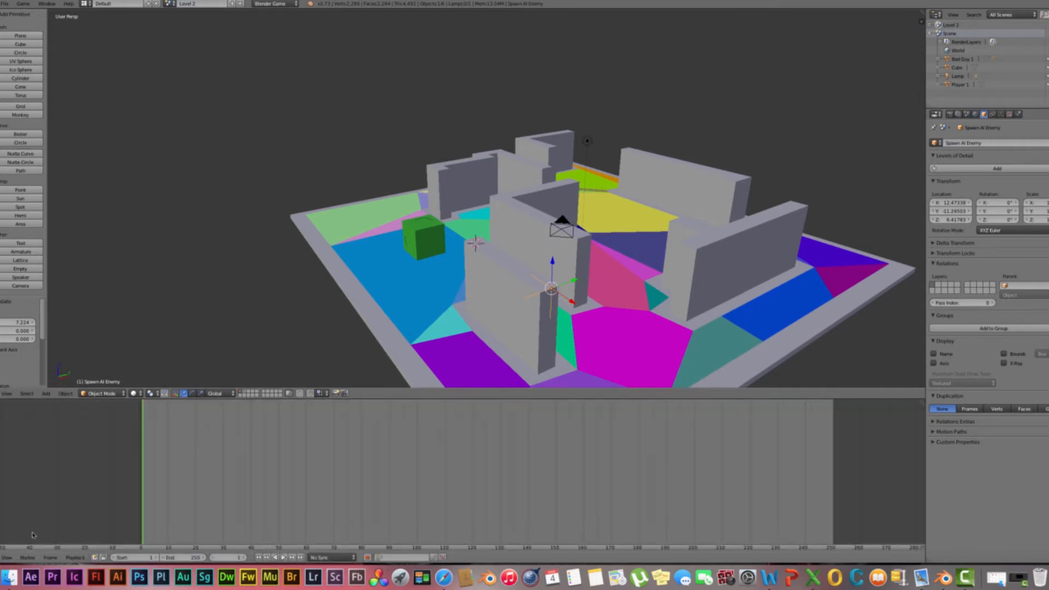
click(399, 558)
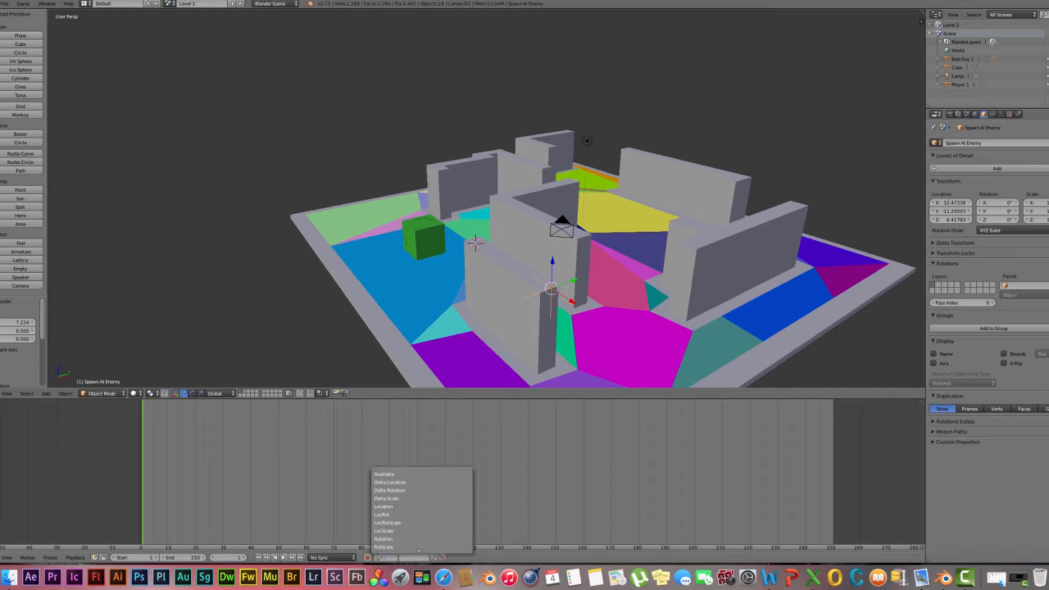
click(407, 523)
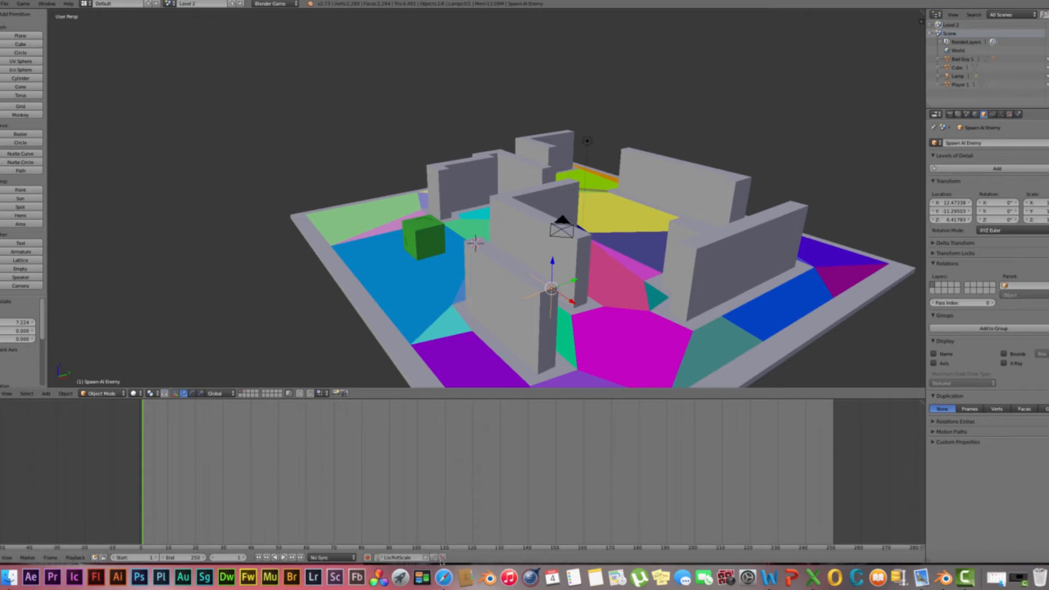
Reposition the Spawn AI Enemy empty near the level's corner at about X 10.94, Y -10.09 and Z 4.54.
middle_drag(625, 323, 617, 289)
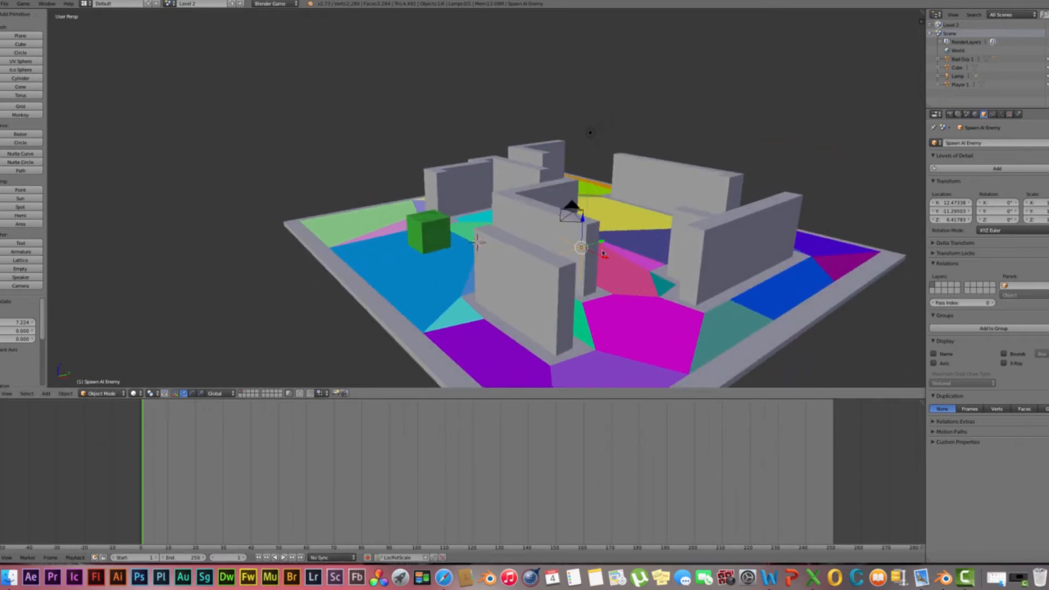
drag(602, 242, 599, 250)
middle_drag(600, 250, 582, 159)
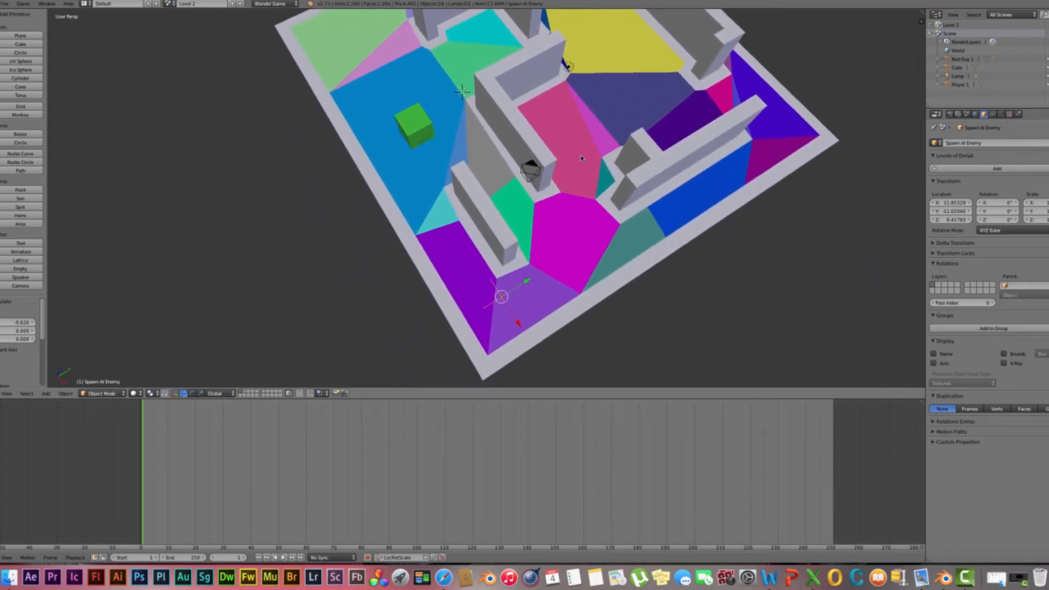
drag(518, 323, 531, 262)
middle_drag(531, 261, 571, 248)
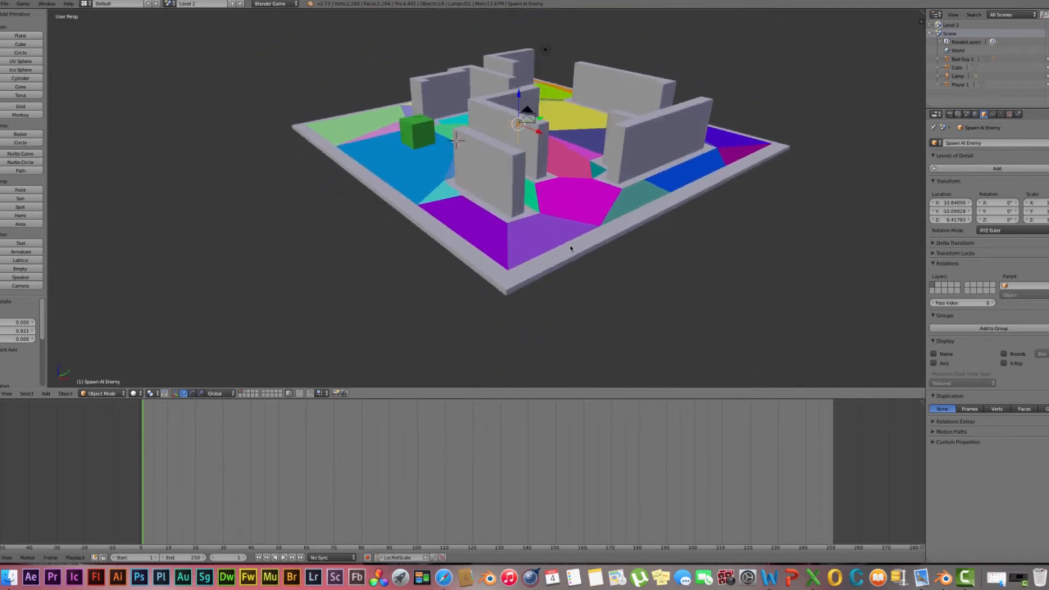
drag(514, 109, 519, 104)
click(521, 181)
Insert LocRotScale keyframes for the empty's corner position at frame 1 and frame 250.
click(434, 558)
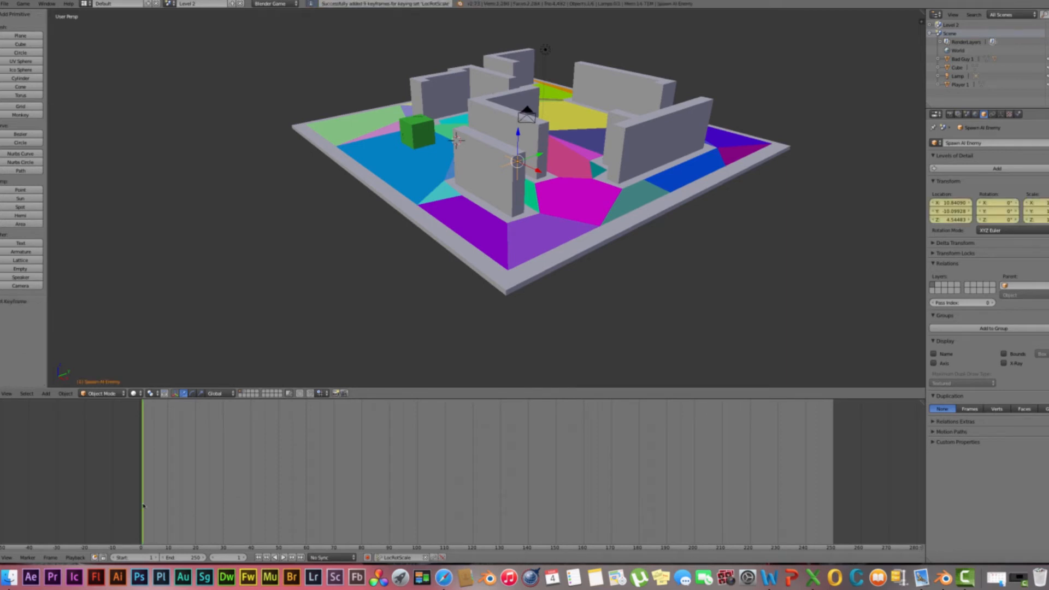
drag(143, 505, 833, 526)
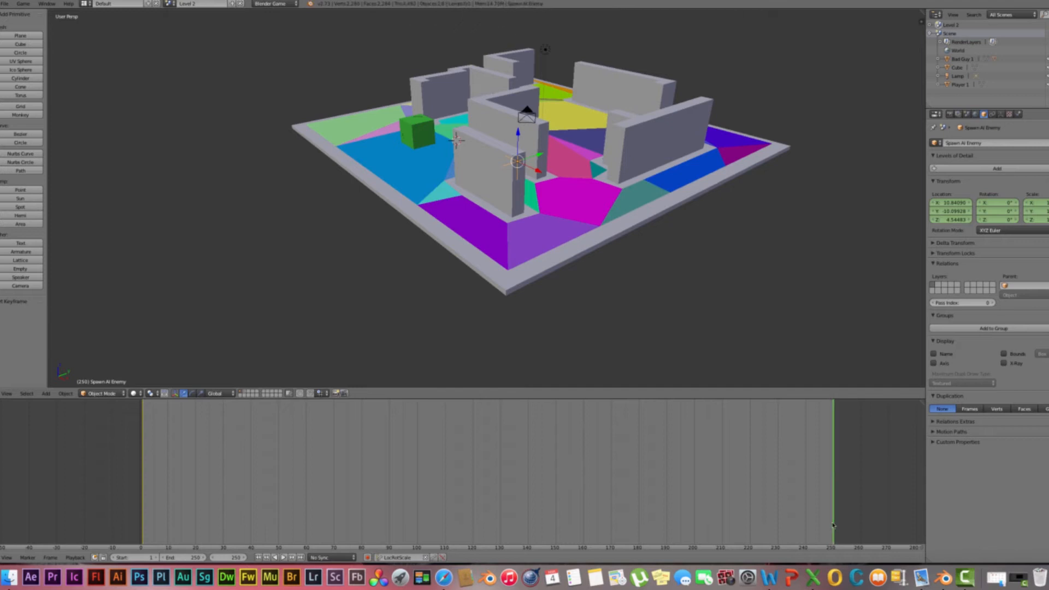
click(434, 558)
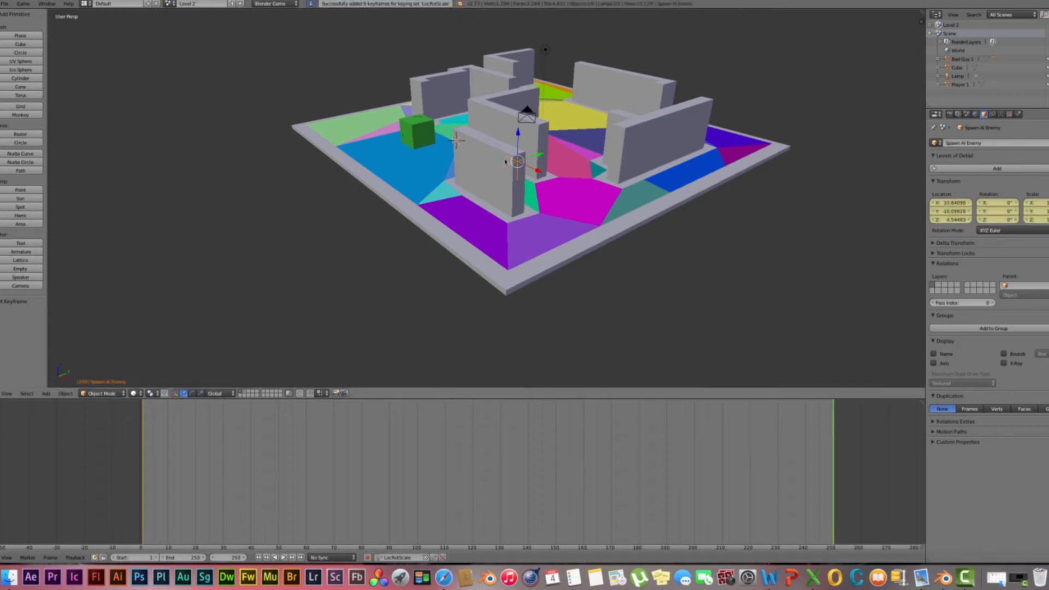
At frame 50, move the empty along X to about -10.98 at the opposite corner and insert a LocRotScale keyframe.
middle_drag(656, 269, 608, 197)
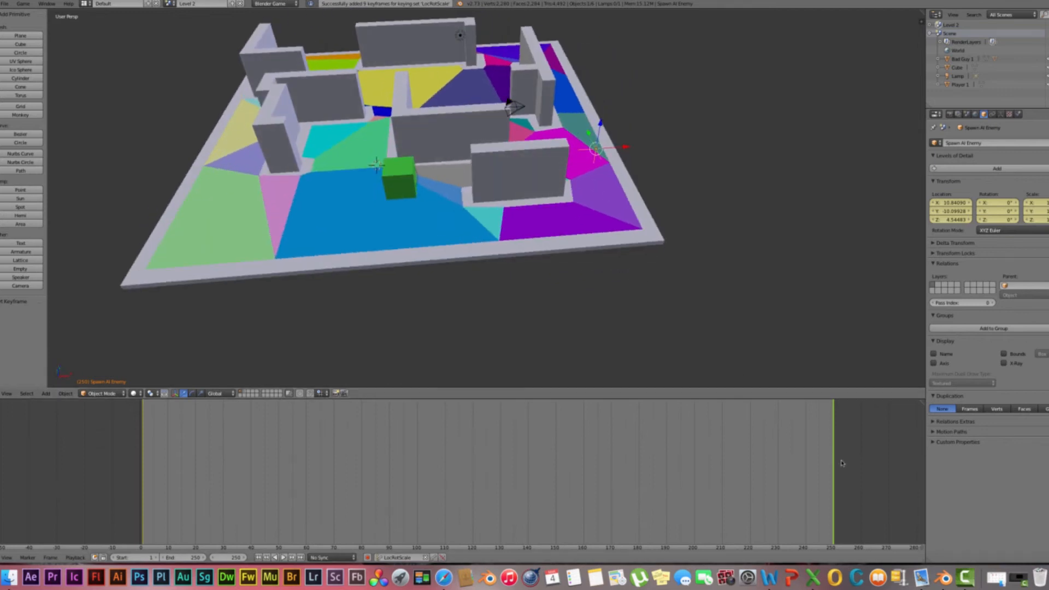
drag(832, 460, 278, 451)
drag(634, 150, 217, 171)
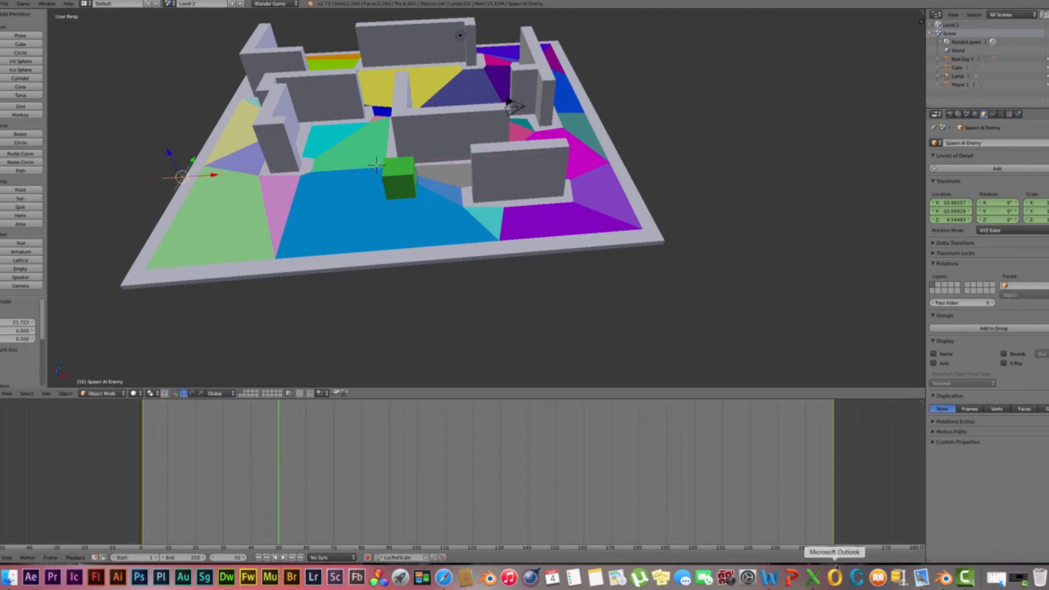
click(433, 558)
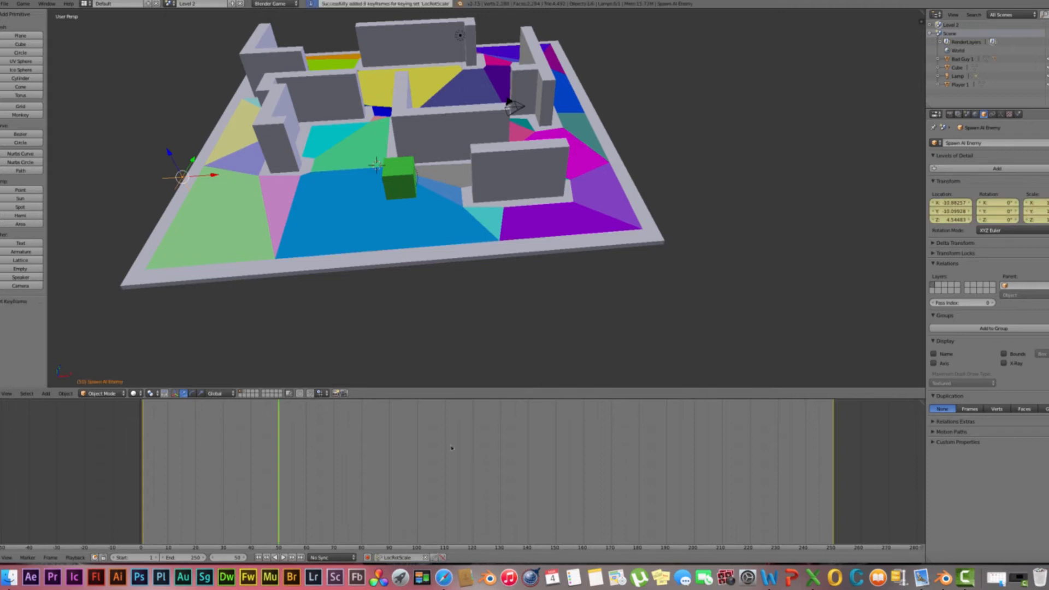
At frame 80, move the empty along Y to about 4.43 and insert a LocRotScale keyframe.
middle_drag(443, 356, 503, 350)
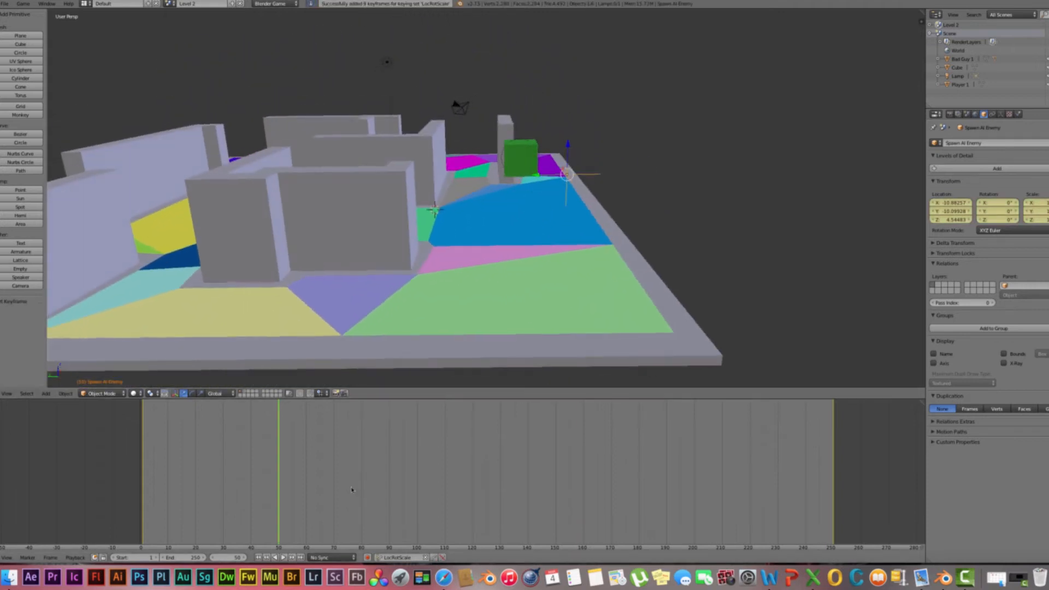
drag(349, 498, 362, 498)
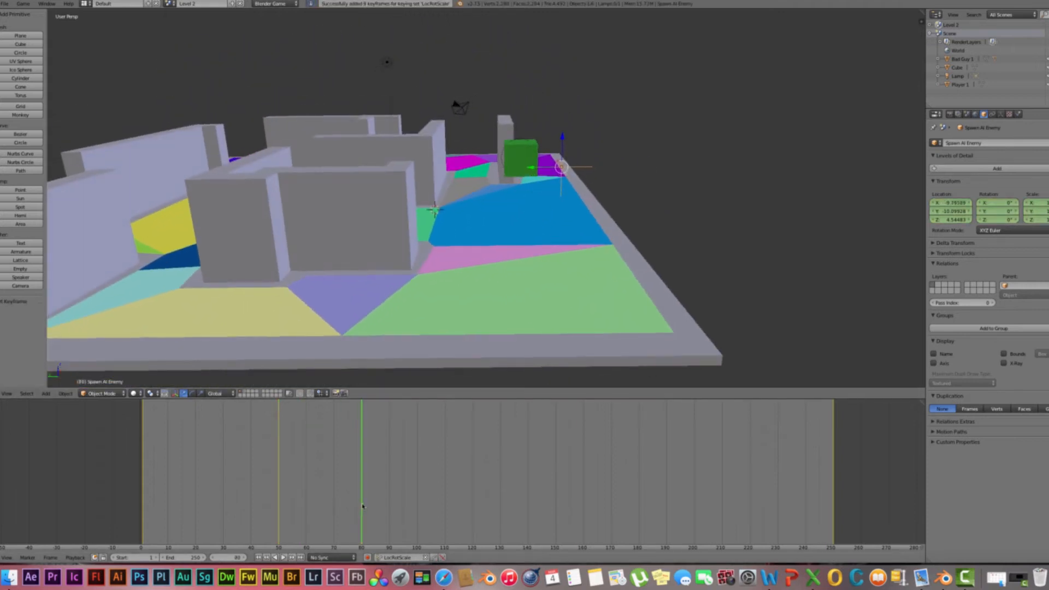
drag(541, 171, 100, 164)
middle_drag(100, 164, 231, 206)
drag(264, 271, 275, 268)
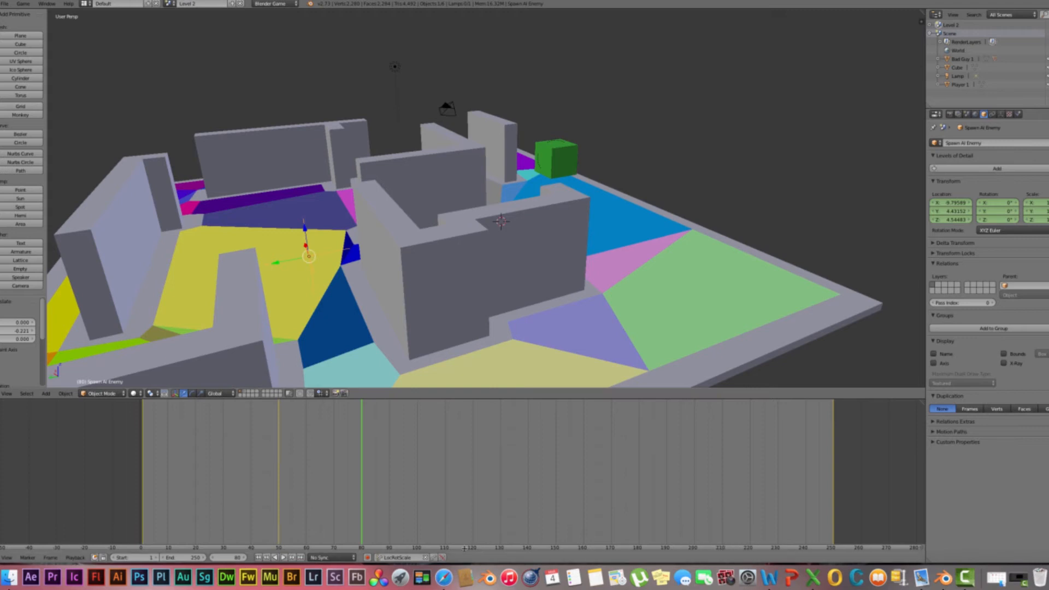
click(436, 559)
middle_drag(486, 457, 520, 453)
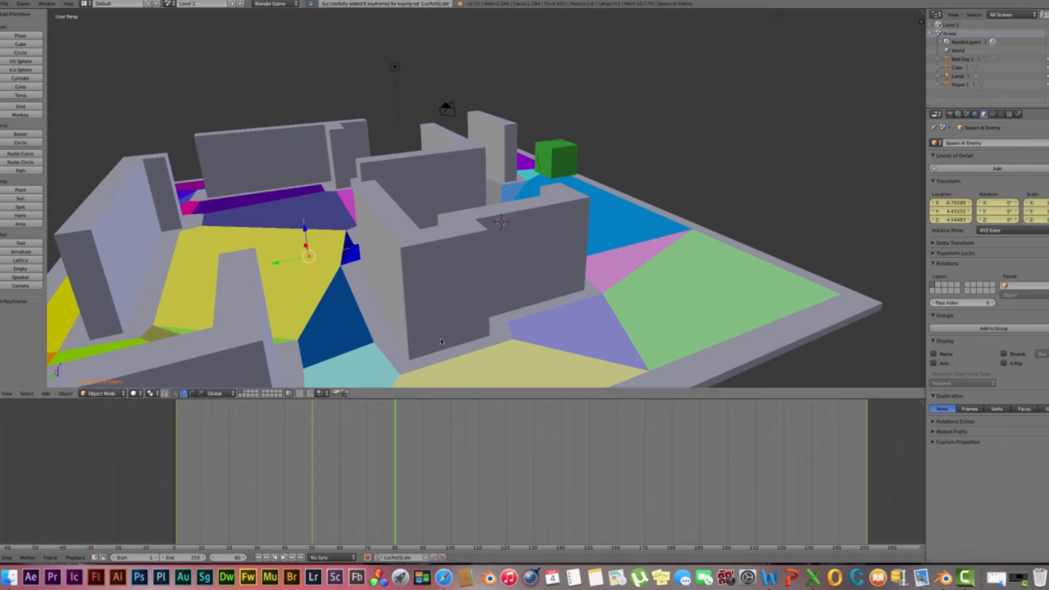
middle_drag(350, 340, 707, 261)
drag(760, 254, 383, 192)
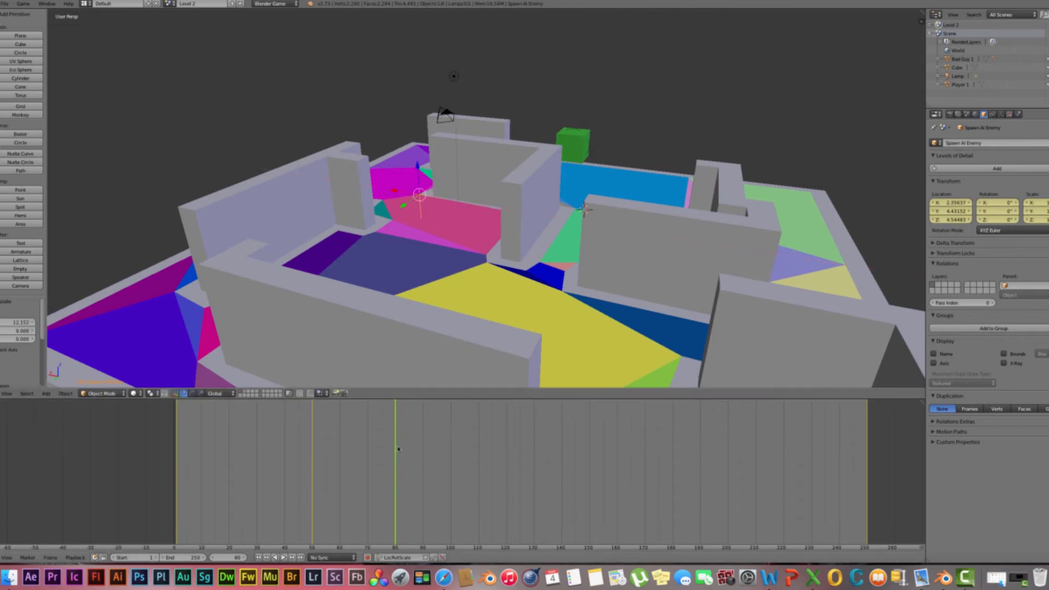
At frame 150, move the empty to about X 1.92 and Y 7.25 and insert a LocRotScale keyframe.
drag(408, 448, 589, 458)
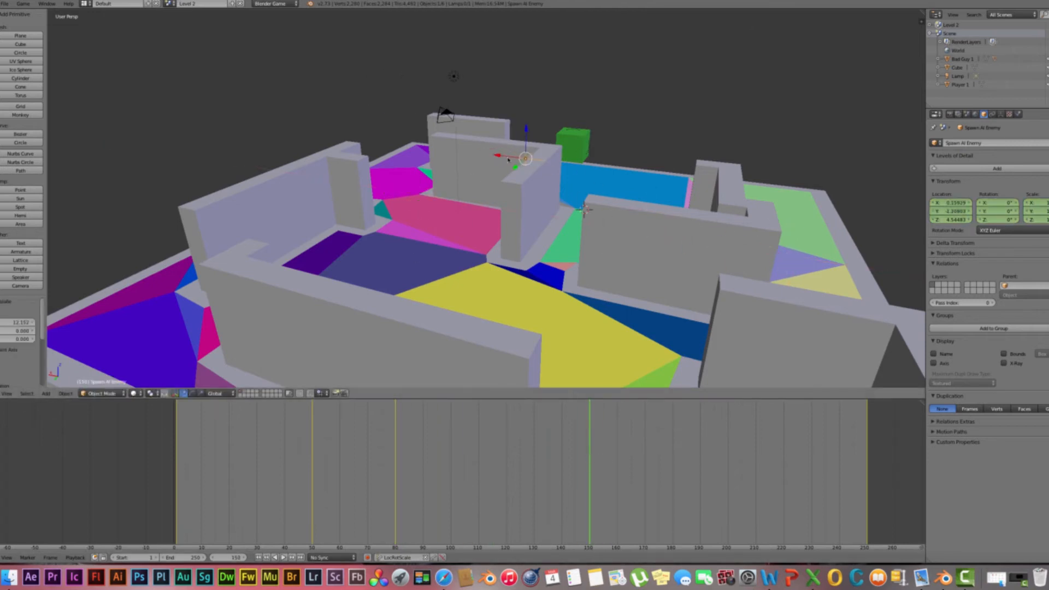
drag(519, 168, 371, 224)
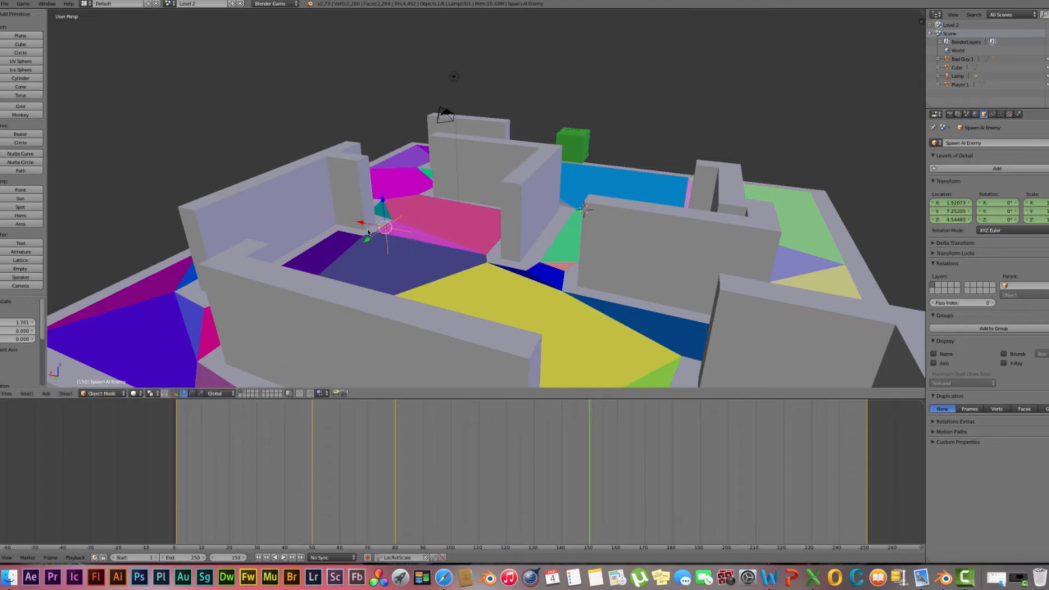
click(435, 559)
At frame 200, shift the empty along X to about 7.93 and insert a LocRotScale keyframe.
scroll(468, 342, up, 2)
scroll(475, 344, down, 2)
mouse_move(475, 344)
middle_down()
mouse_move(497, 351)
mouse_move(481, 334)
mouse_move(471, 345)
middle_up()
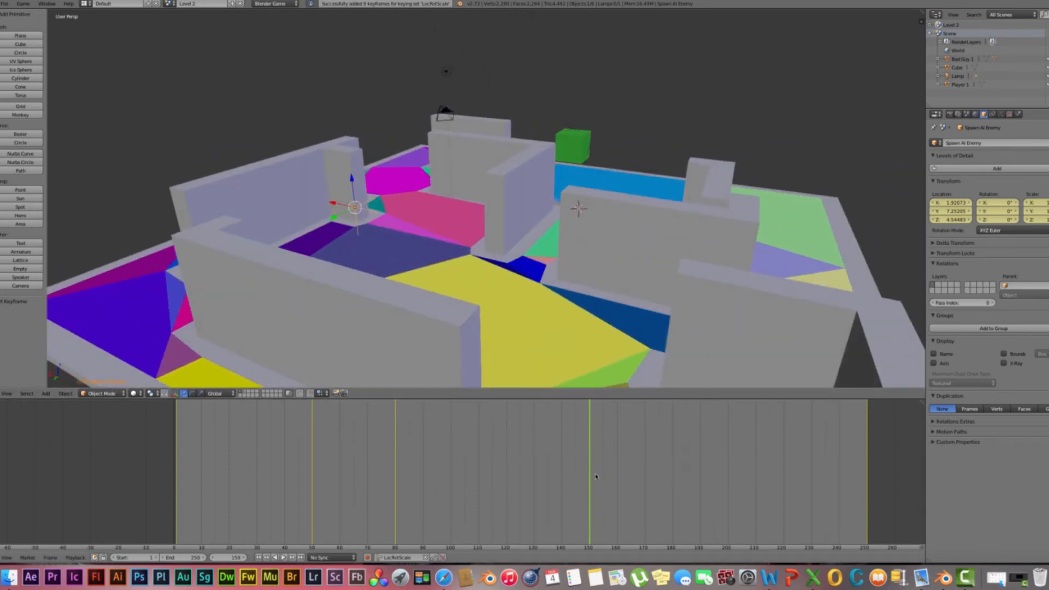
drag(596, 477, 728, 490)
middle_drag(438, 253, 477, 273)
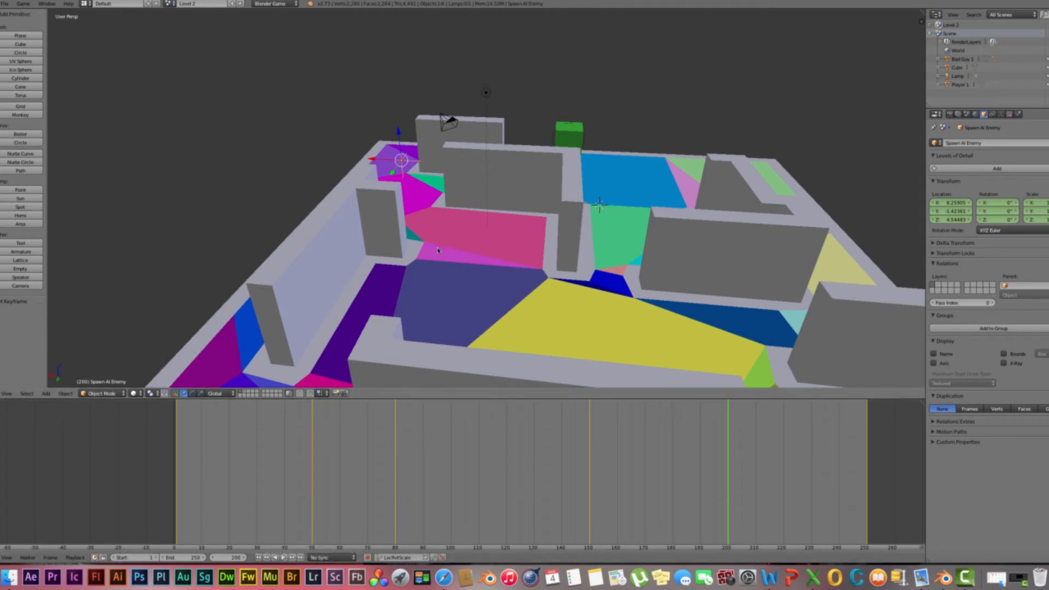
drag(382, 160, 390, 160)
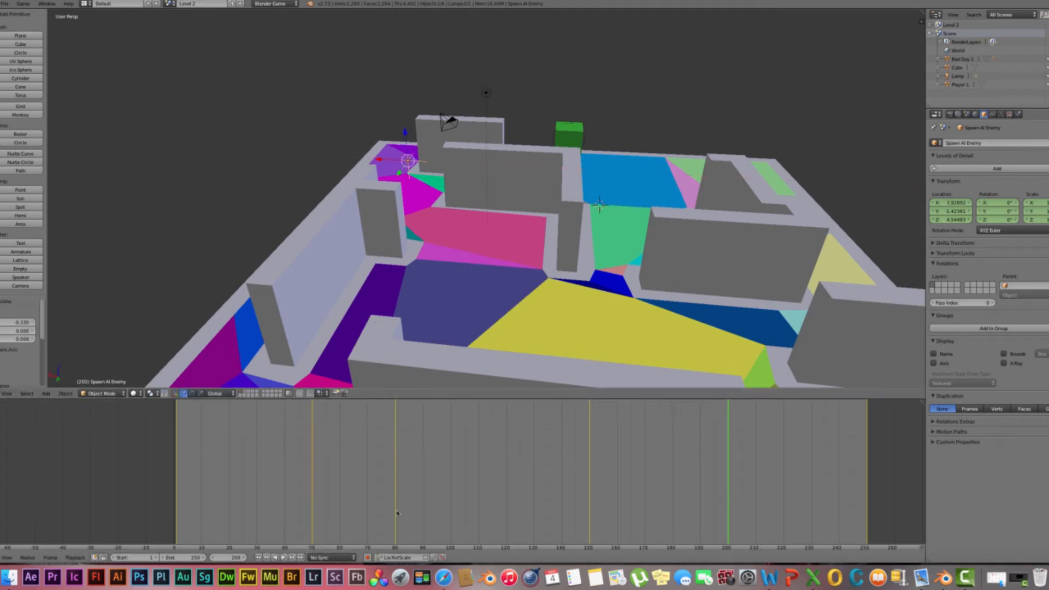
click(433, 557)
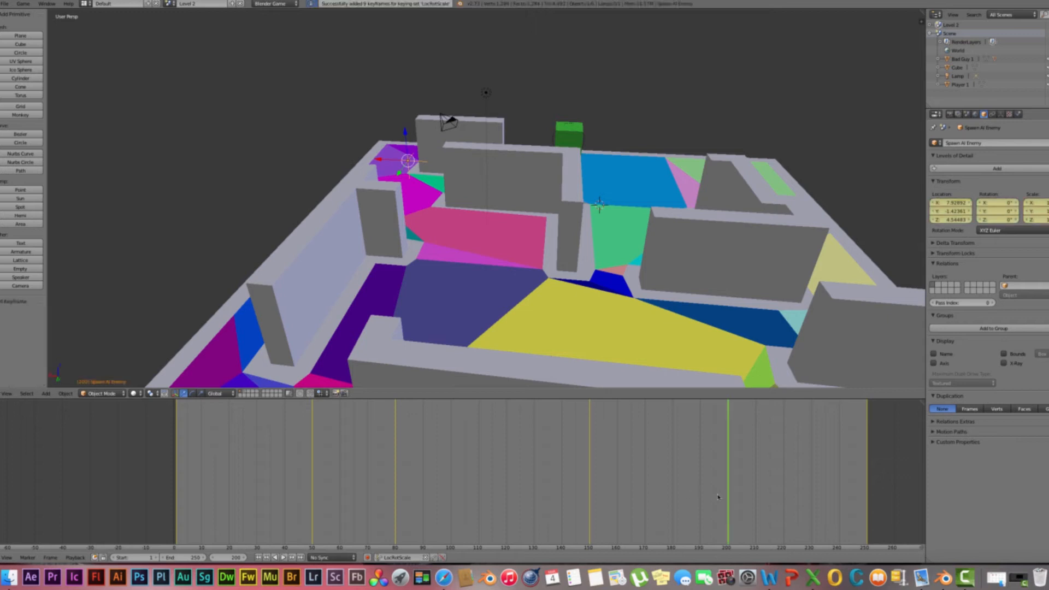
At frame 170, move the empty along X to about 2.36, clear of the wall, and insert a LocRotScale keyframe.
drag(727, 494, 644, 494)
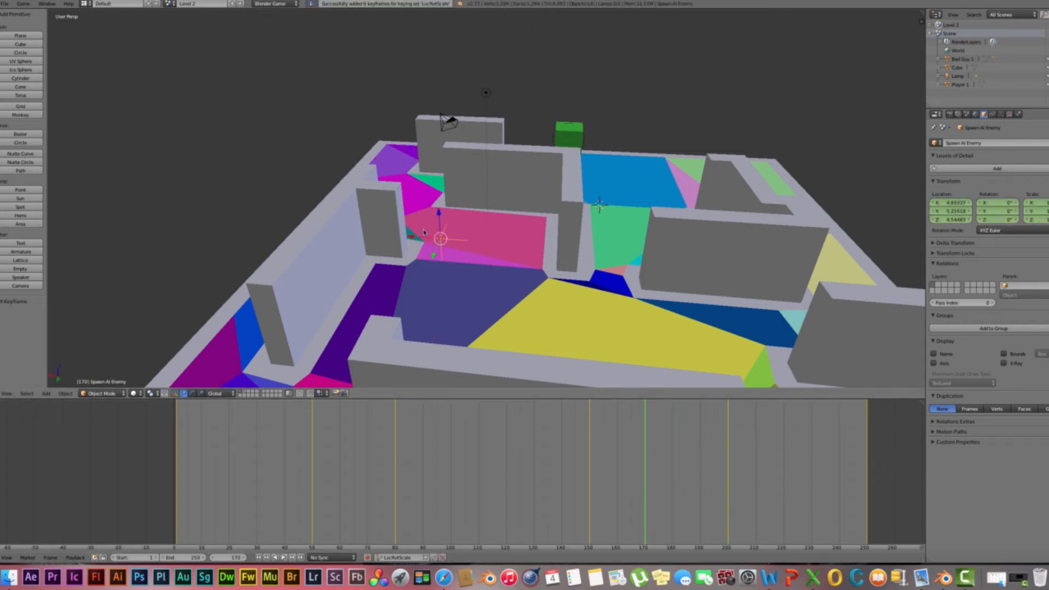
scroll(431, 278, down, 5)
scroll(427, 274, up, 5)
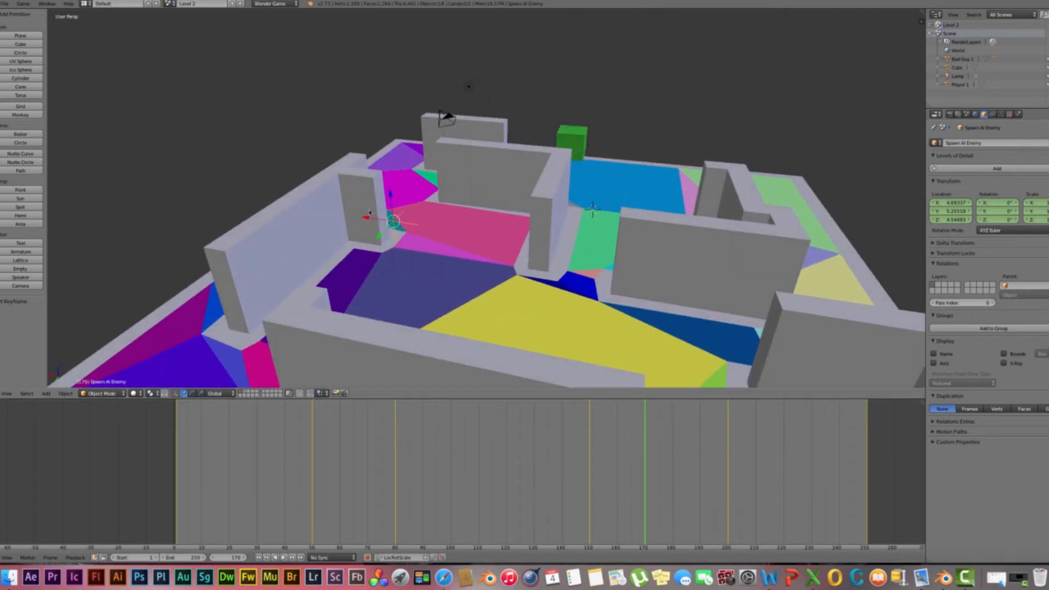
key(g)
key(x)
click(426, 238)
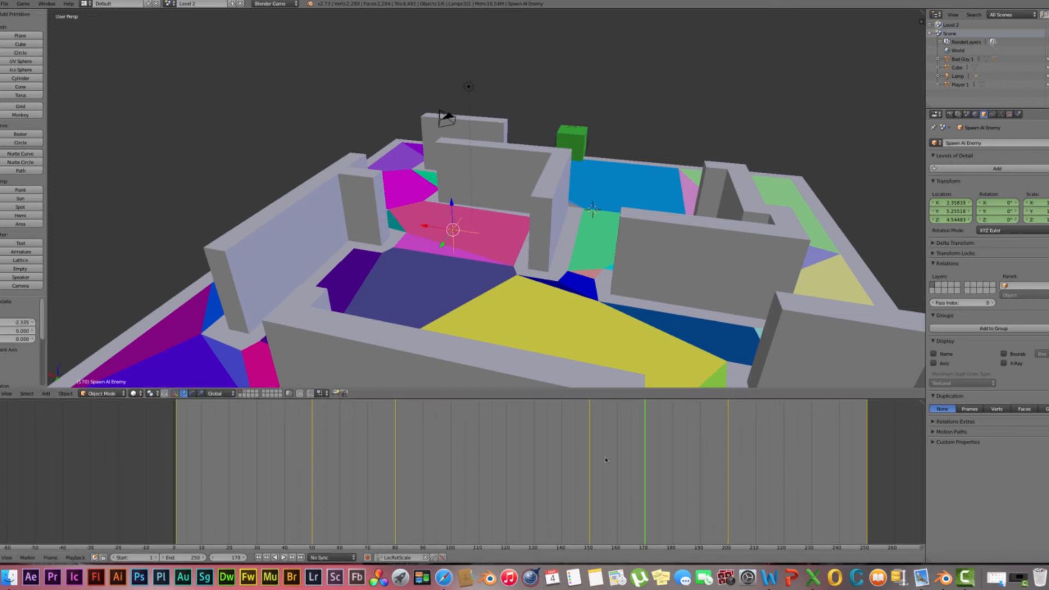
click(435, 557)
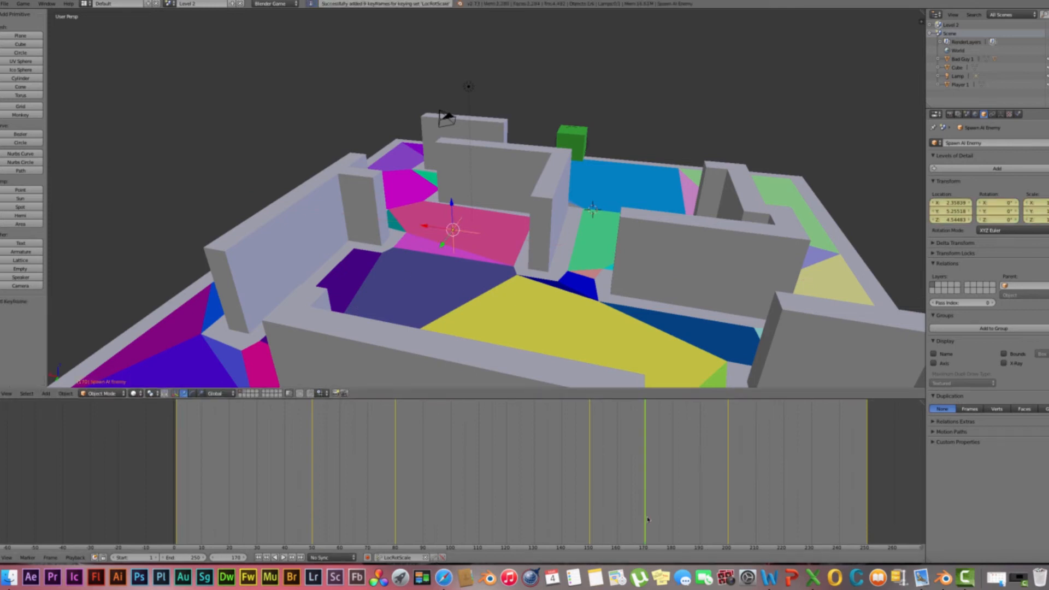
Scrub towards the animation's end, return to frame 1, and play the animation briefly to check the empty's path.
drag(581, 513, 852, 519)
scroll(420, 259, down, 5)
scroll(420, 262, up, 2)
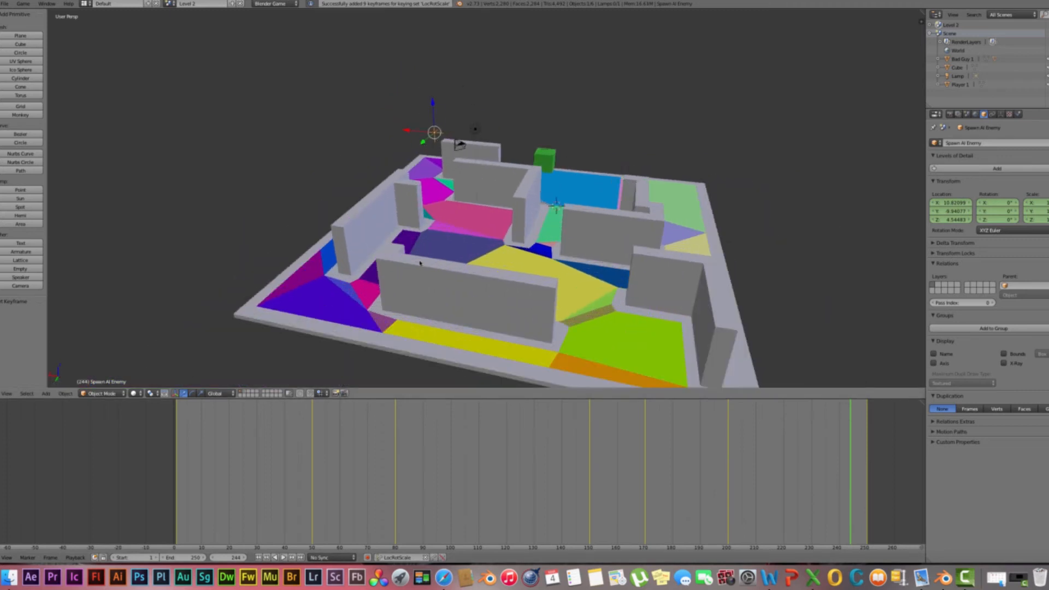
middle_drag(419, 263, 434, 298)
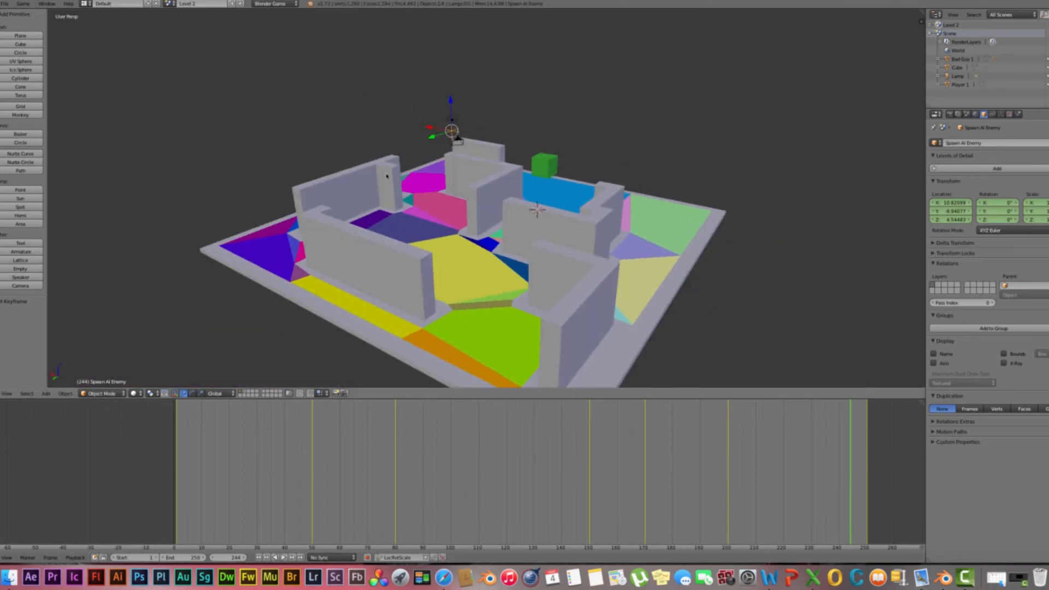
middle_drag(462, 166, 328, 185)
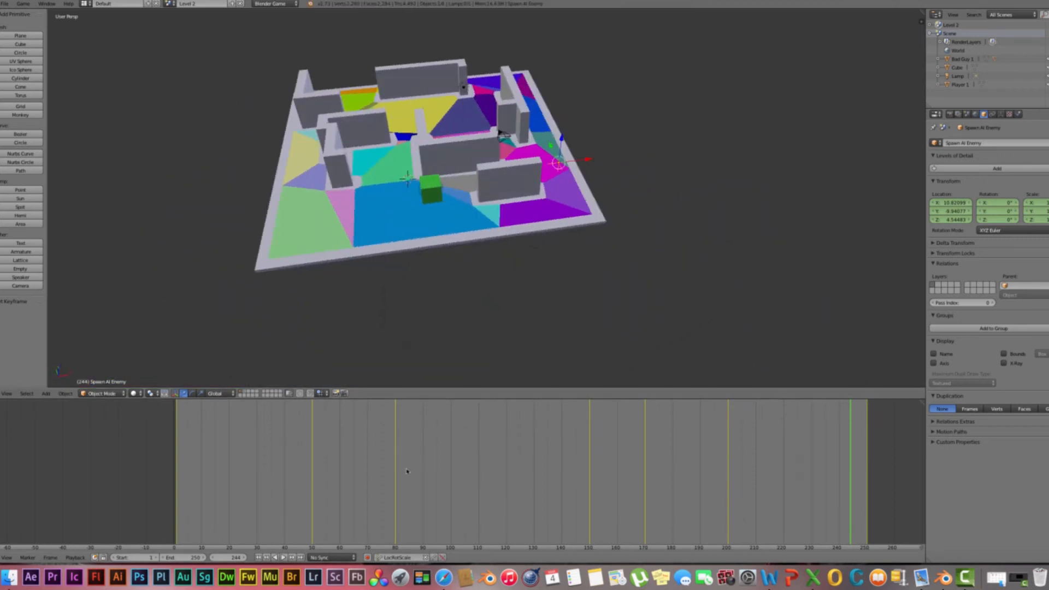
click(202, 462)
drag(202, 462, 176, 461)
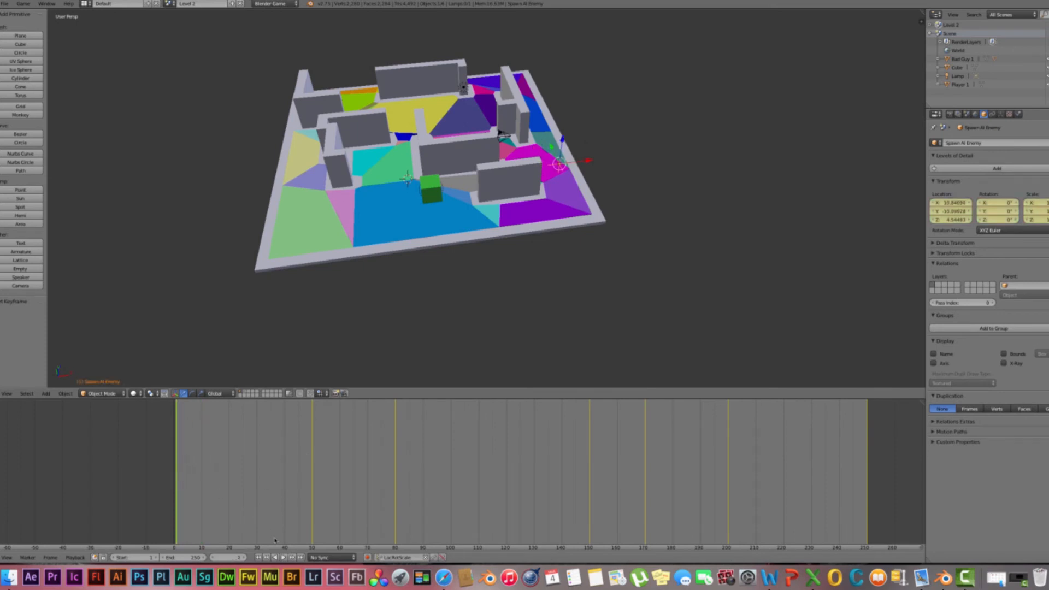
click(281, 558)
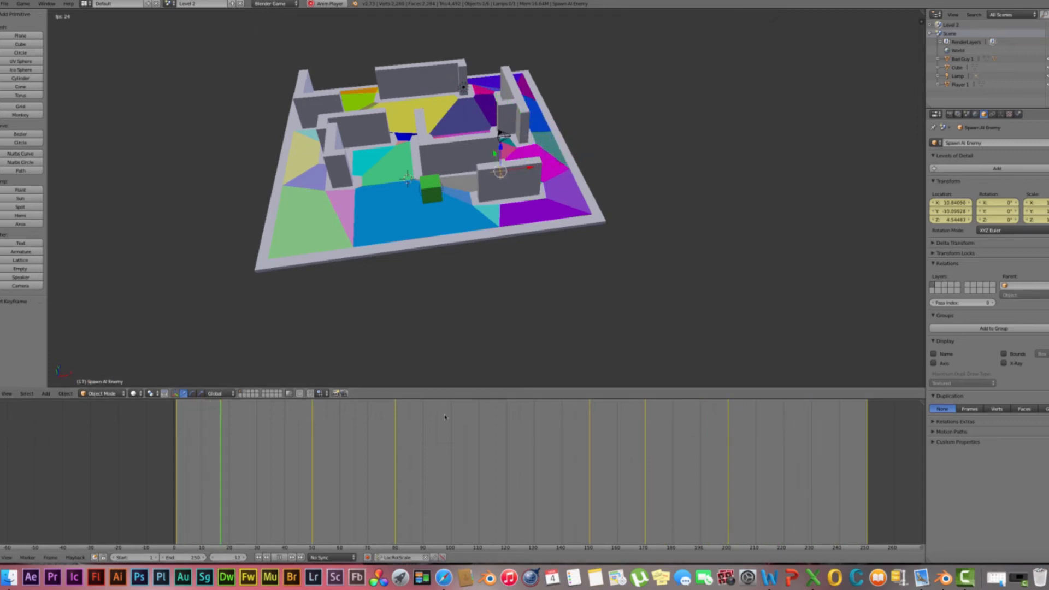
click(281, 557)
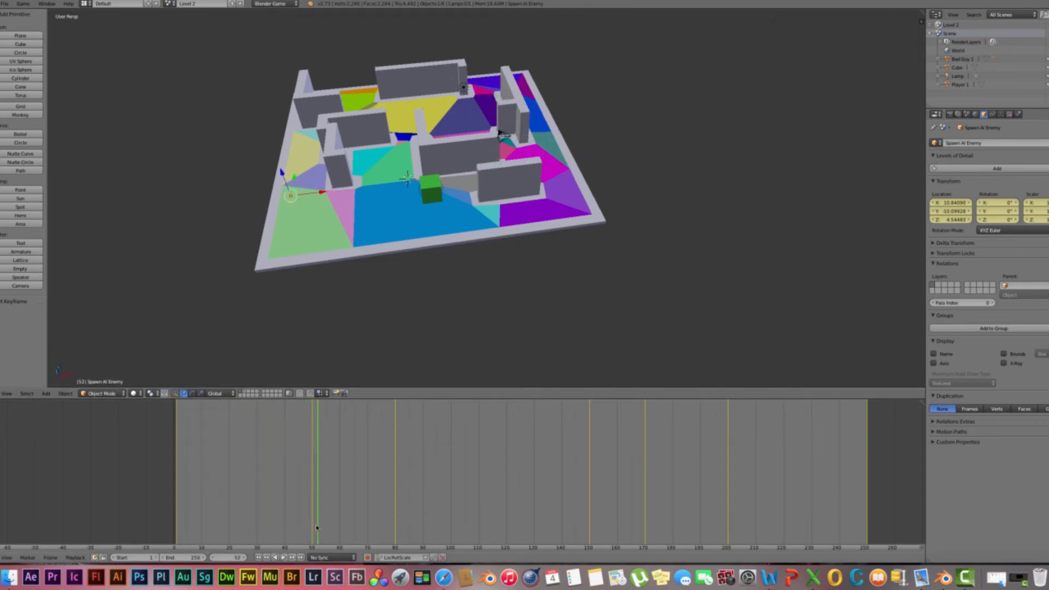
Return the animation to frame 1 and add an Always sensor to the Spawn AI Enemy empty in the Logic Editor.
drag(316, 527, 178, 521)
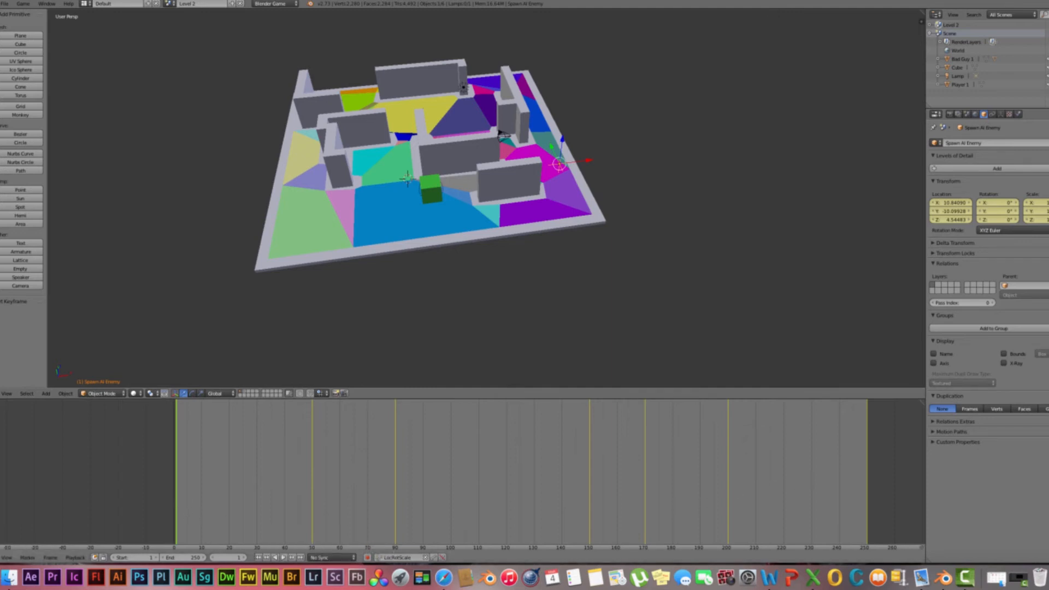
click(4, 557)
click(22, 444)
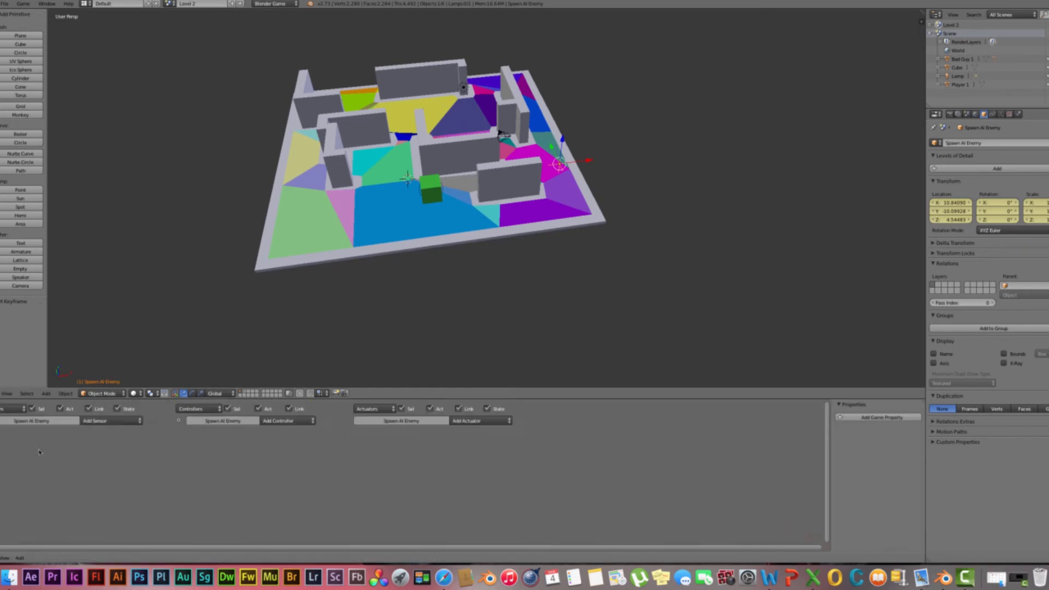
click(106, 420)
click(114, 400)
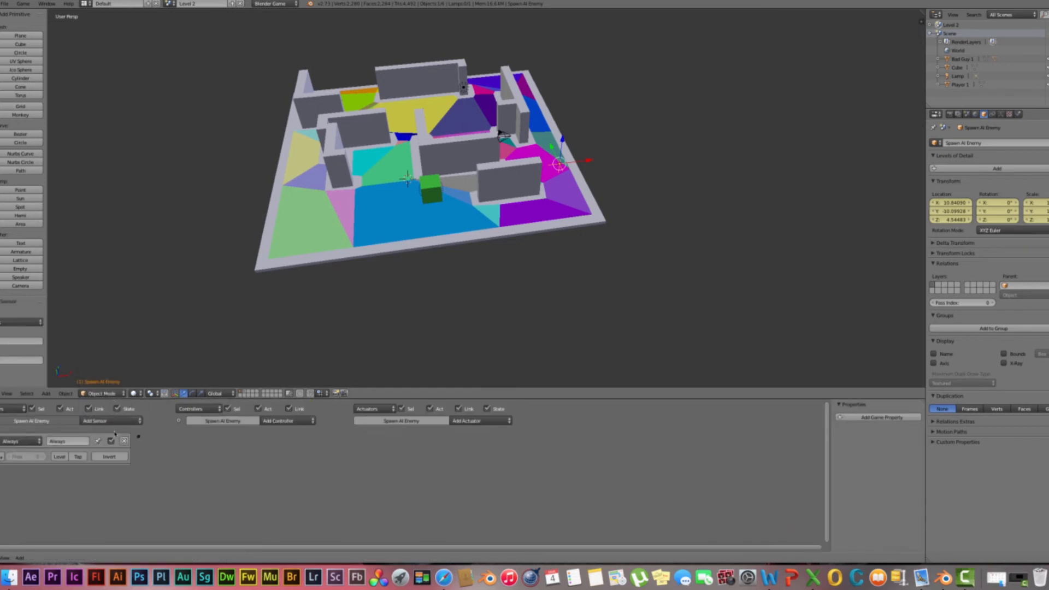
Add an Action actuator to the empty, set it to Loop End, and assign the Spawn AI EnemyAction action.
click(468, 422)
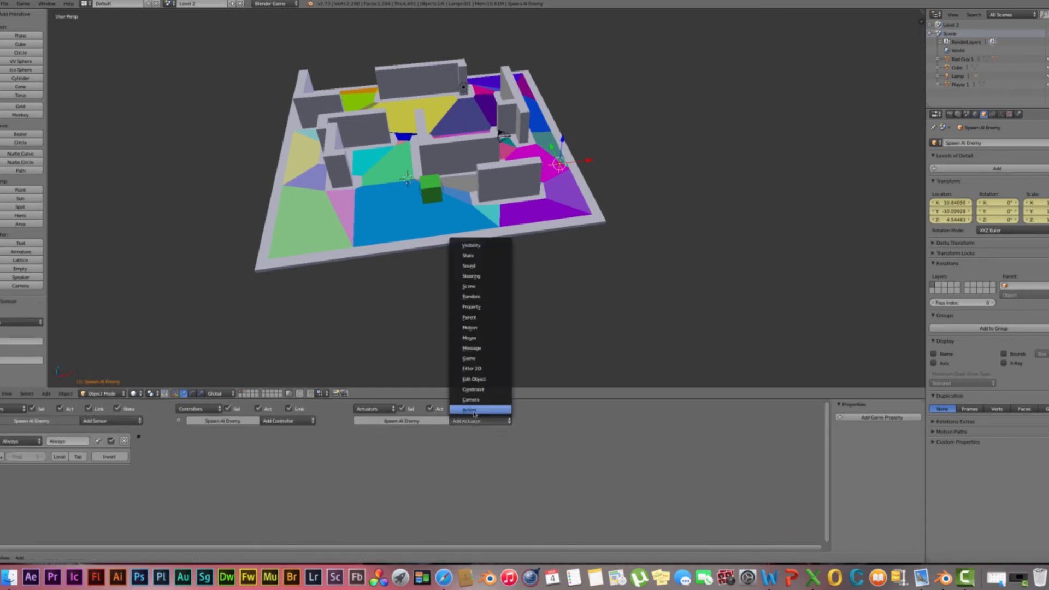
click(470, 410)
click(389, 457)
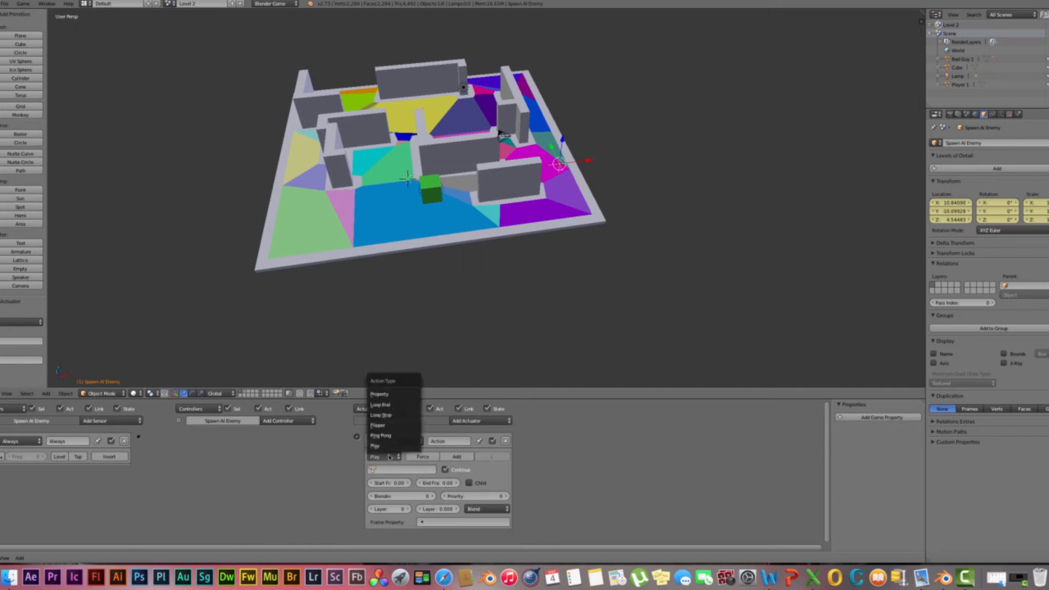
click(394, 405)
click(405, 469)
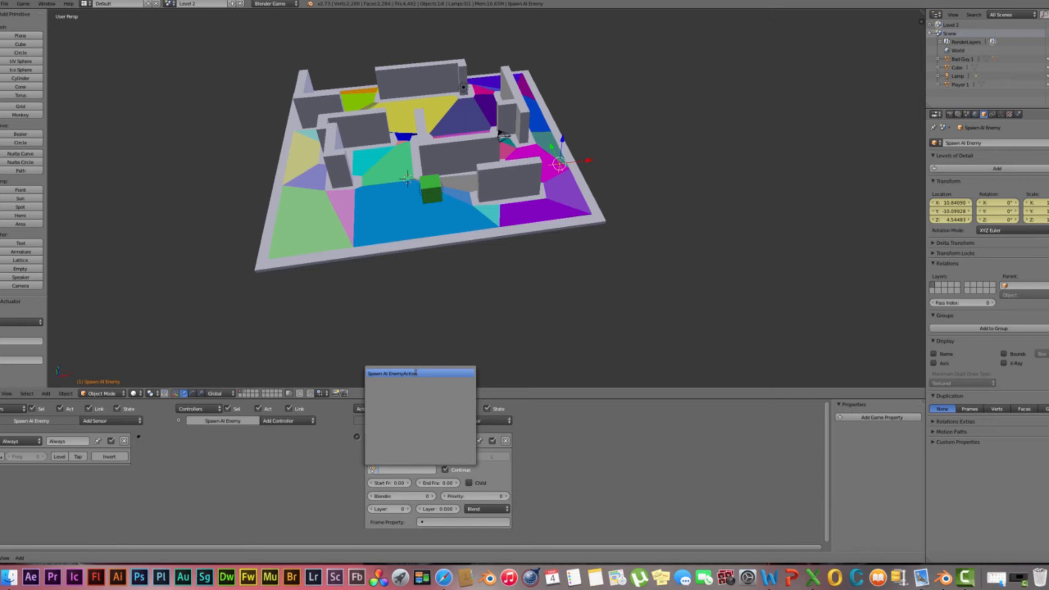
click(416, 373)
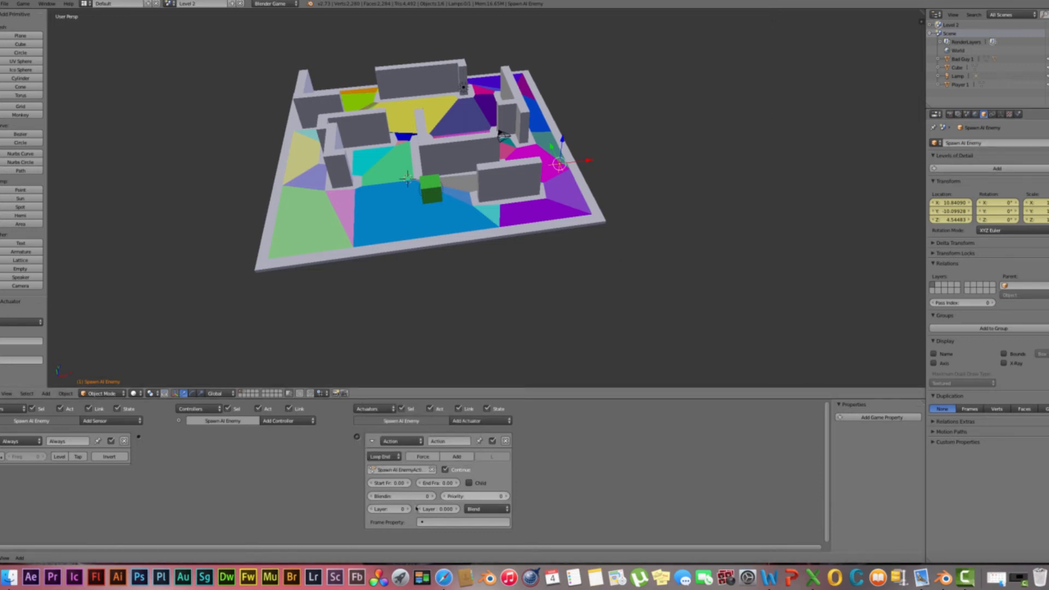
Set the Action actuator's end frame to 250 and link the Always sensor to it.
click(440, 483)
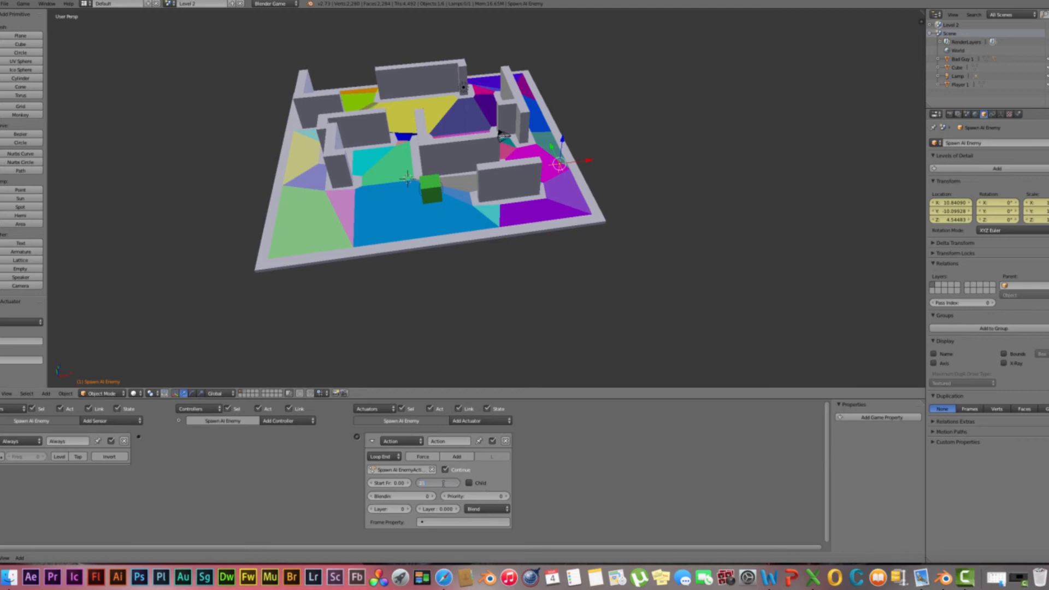
text(250)
key(Return)
drag(141, 439, 357, 437)
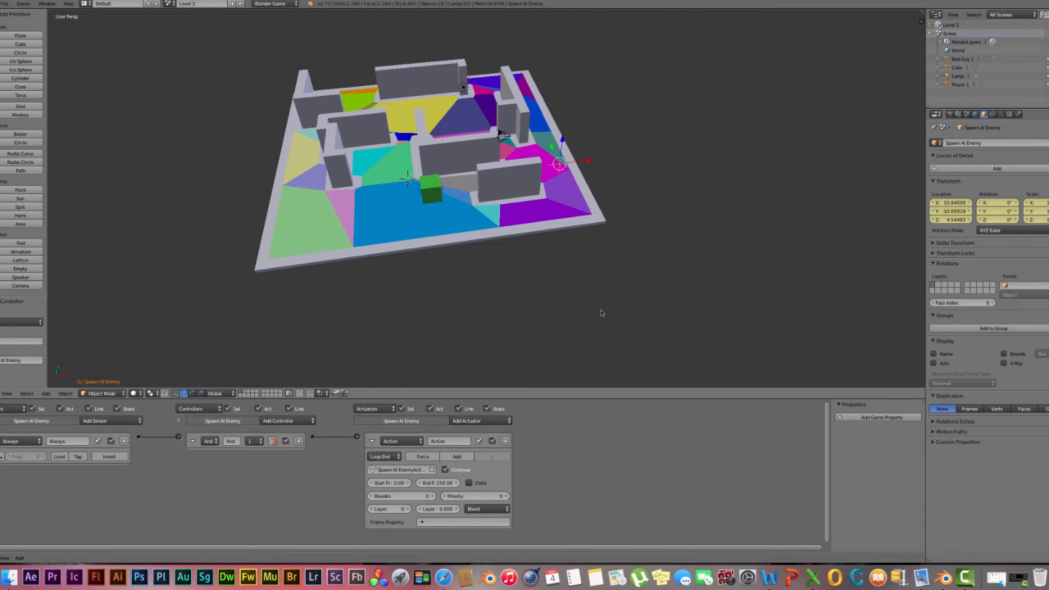
click(372, 441)
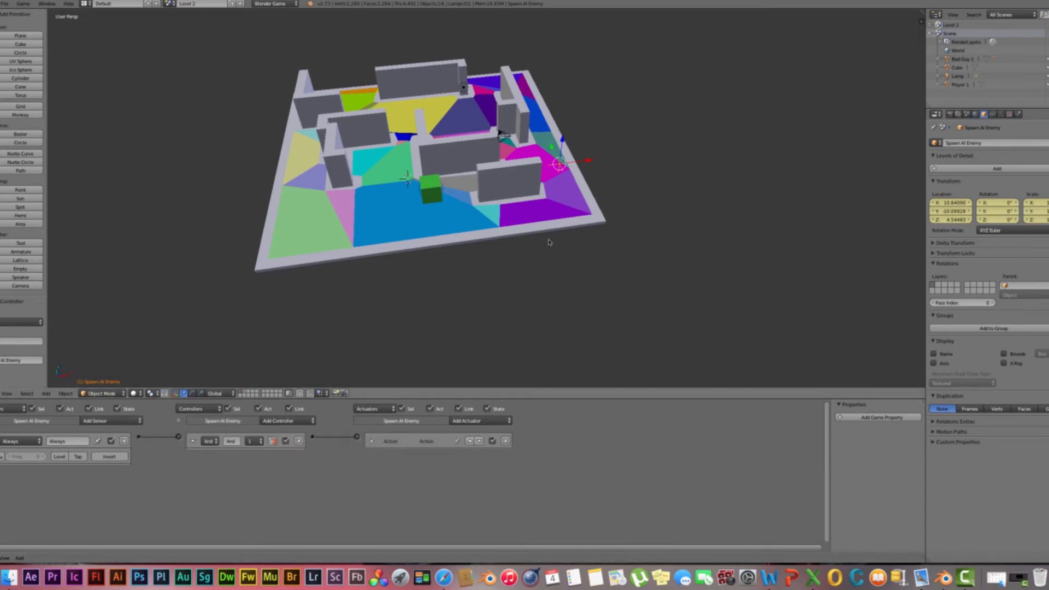
Run the game briefly to test the empty's looping action, and stop it.
key(p)
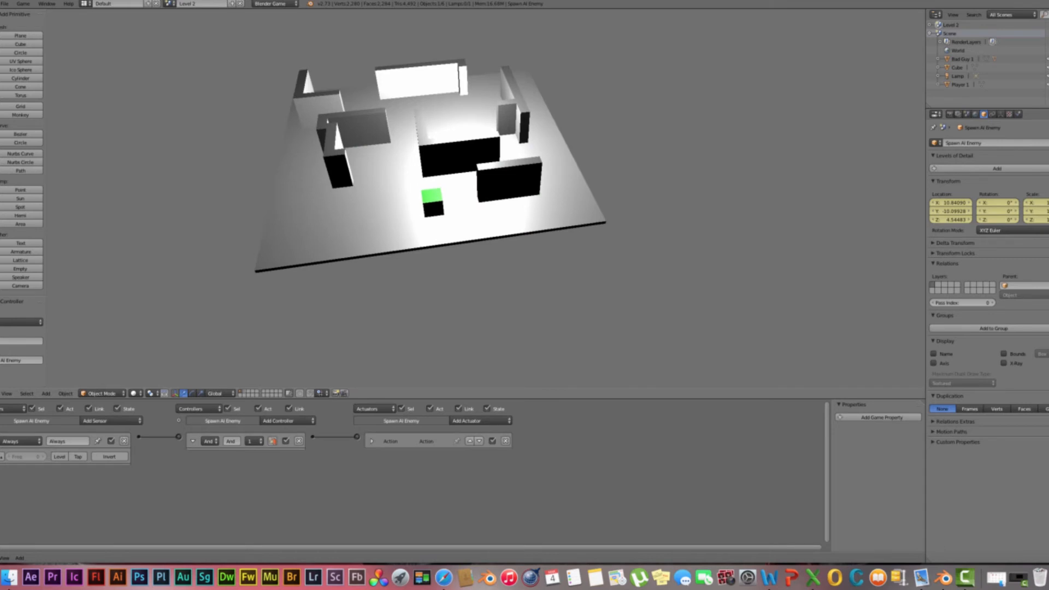
key(Escape)
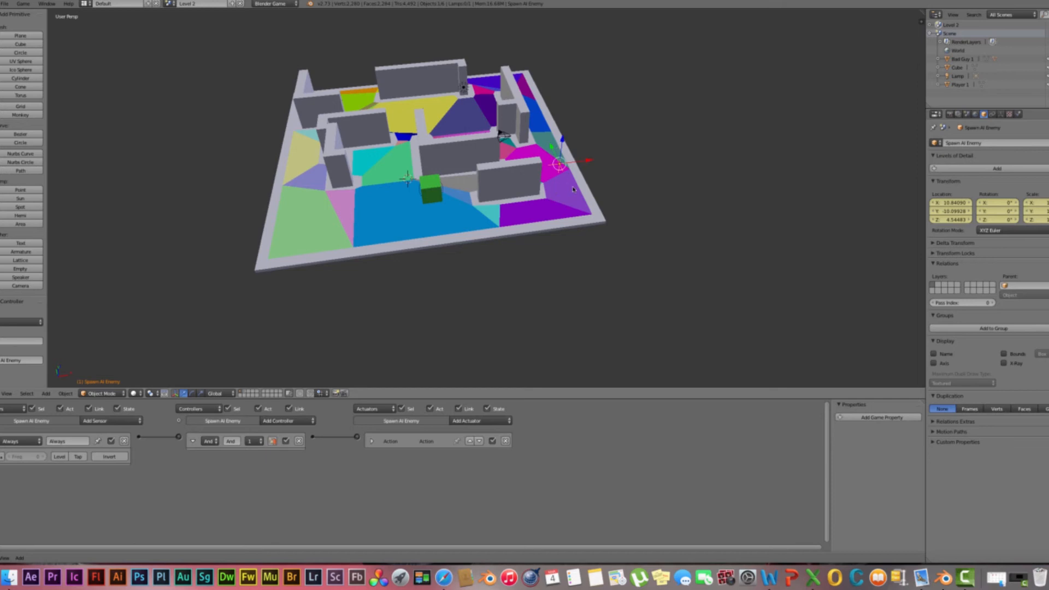
middle_drag(583, 206, 545, 226)
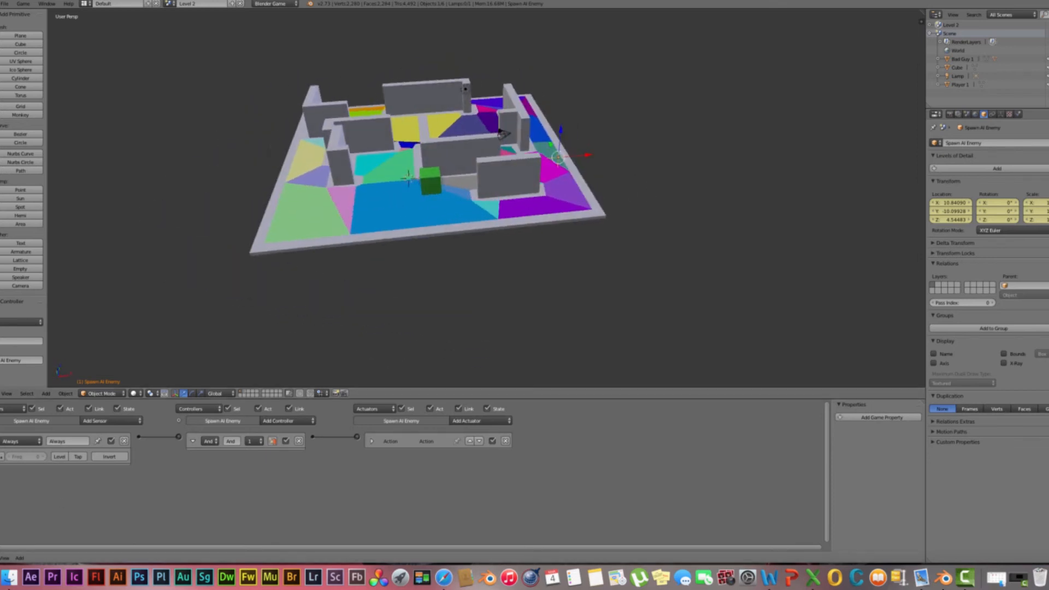
Collapse the Always sensor and add an Edit Object actuator to the empty.
click(0, 441)
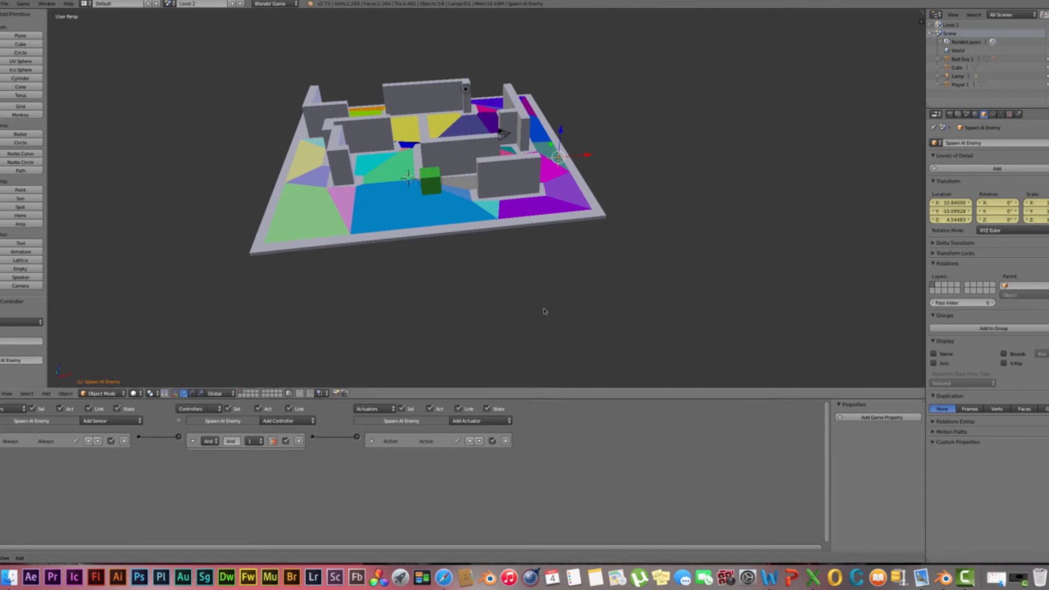
click(479, 421)
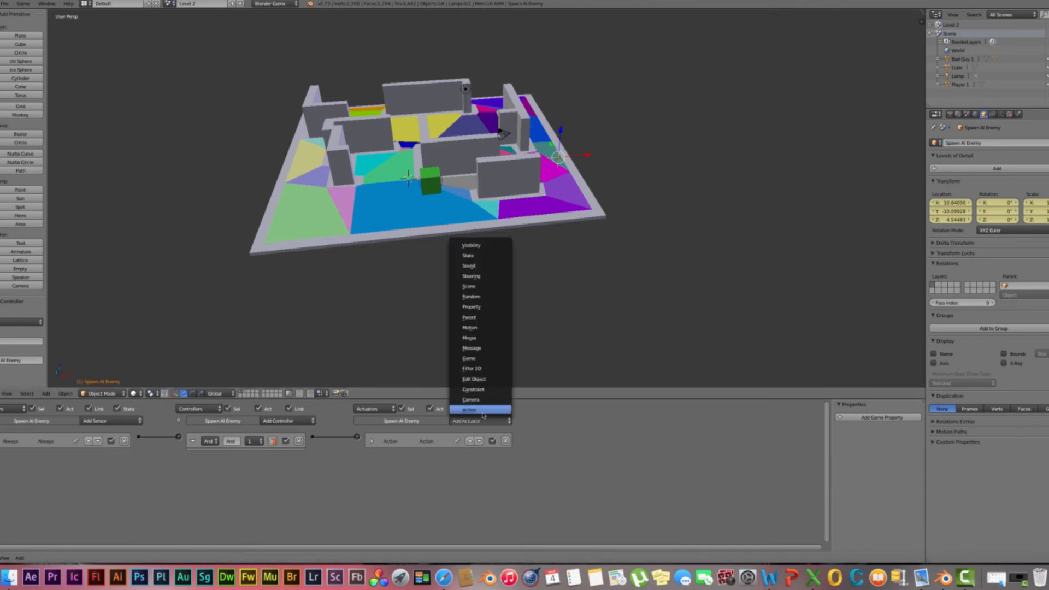
click(473, 379)
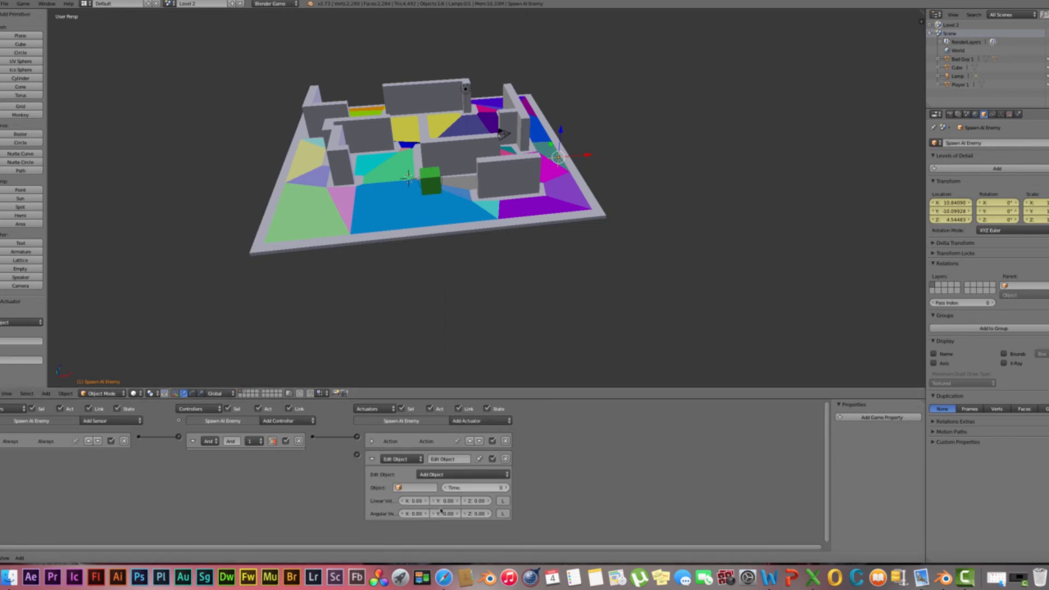
Check the object name of the red enemy on the hidden second layer and return to the level's layer.
click(422, 488)
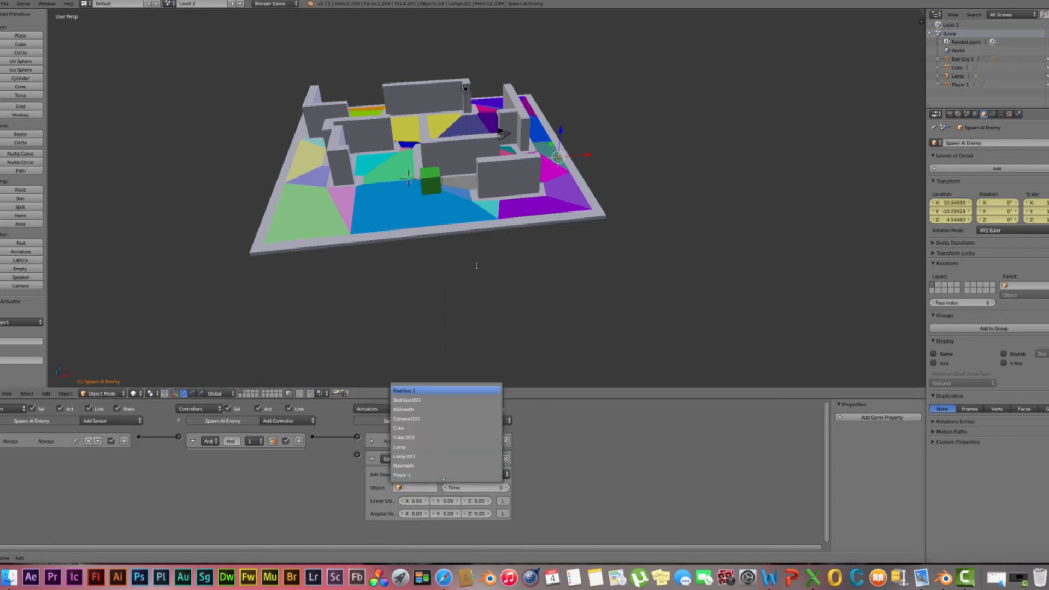
click(245, 394)
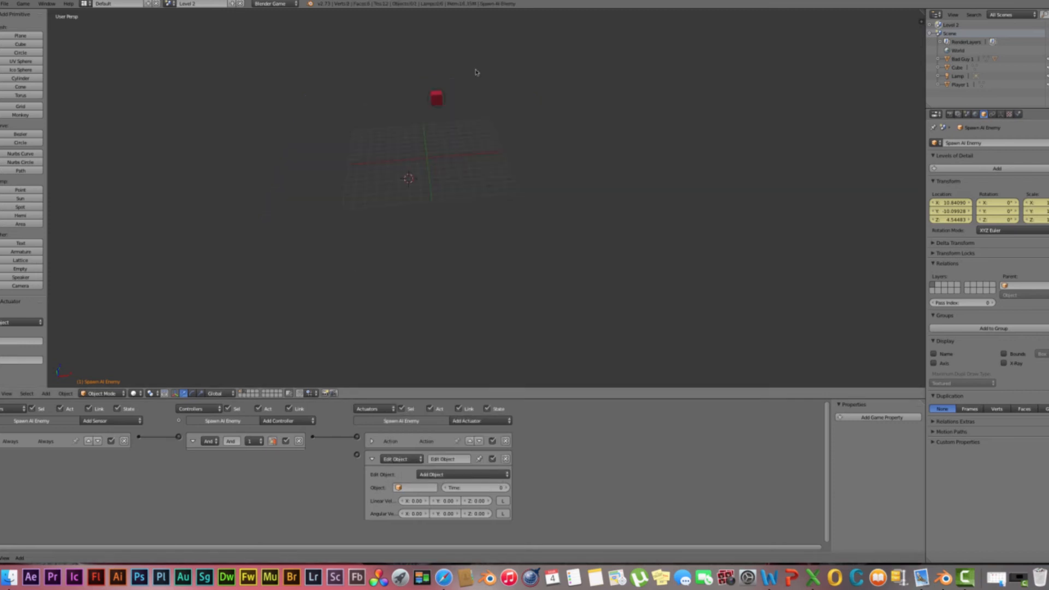
right_click(439, 98)
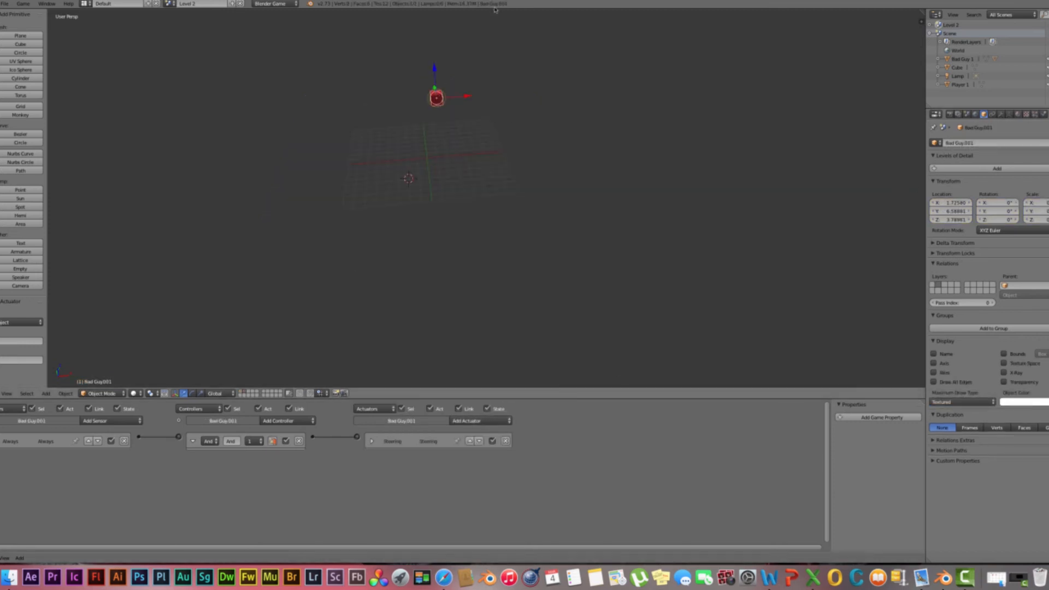
click(242, 394)
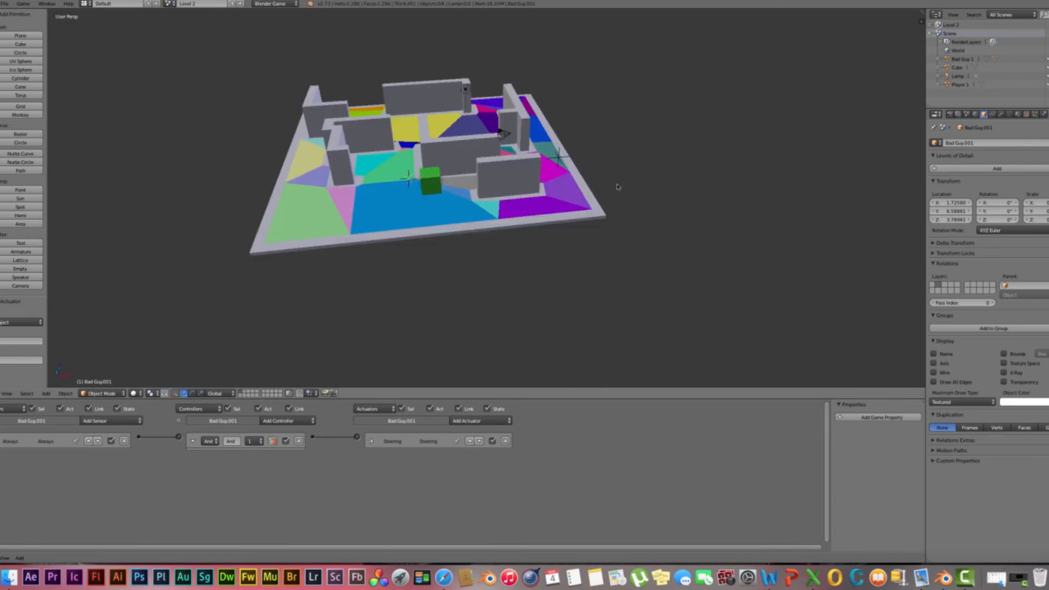
Reselect the Spawn AI Enemy empty and set its Edit Object actuator to add Bad Guy.001.
right_click(558, 157)
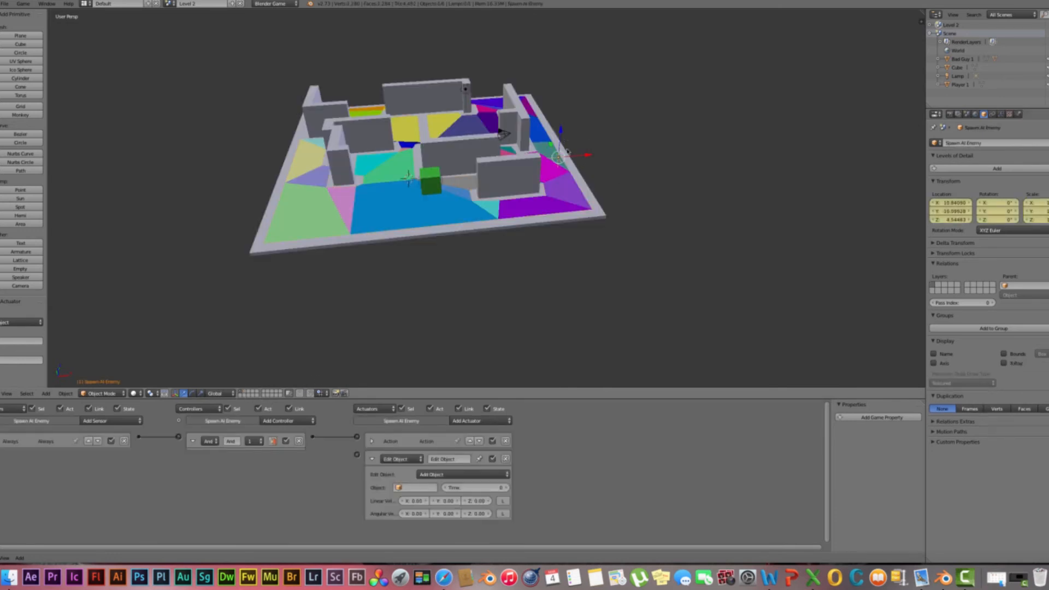
click(418, 487)
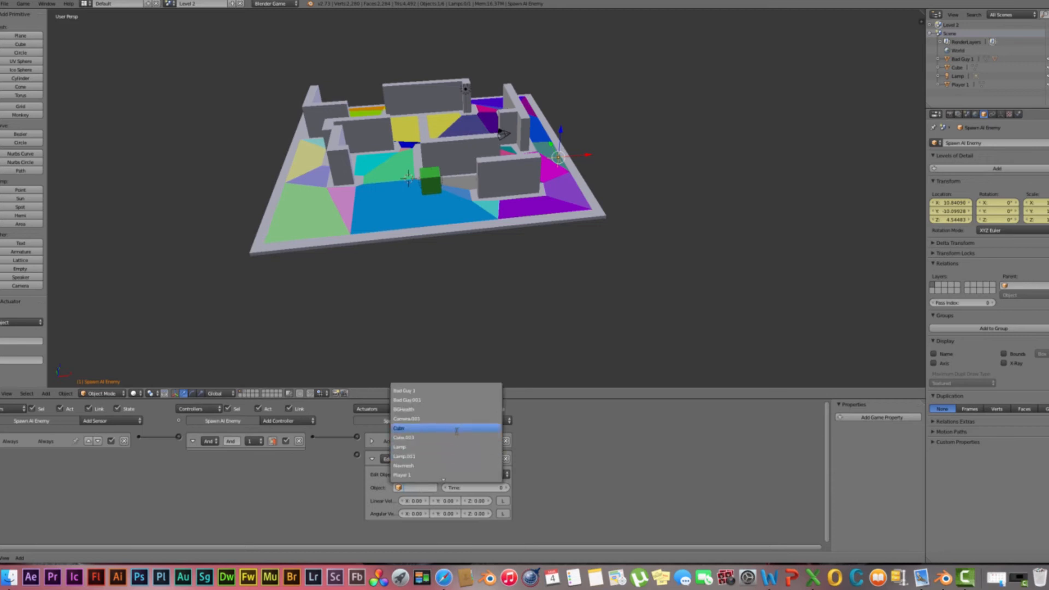
click(411, 400)
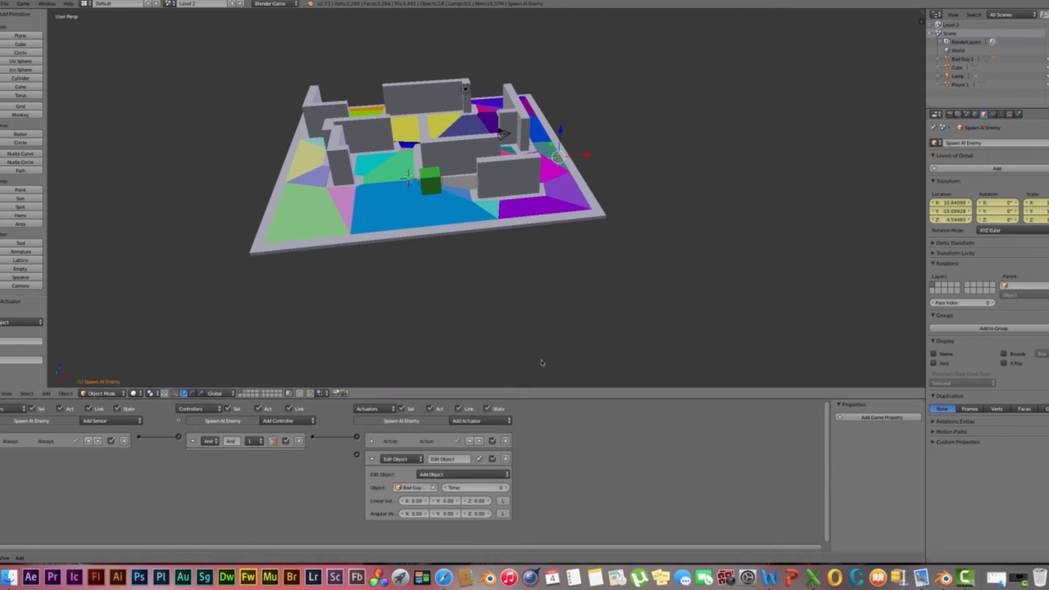
click(372, 460)
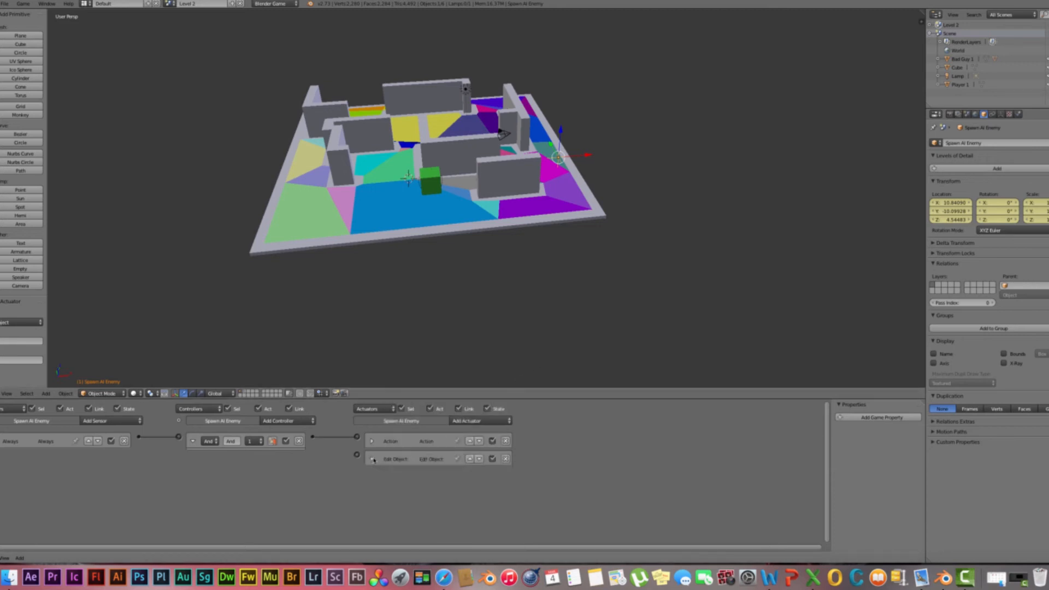
Add a Delay sensor linked to the Edit Object actuator, with a delay of 60 and Repeat enabled.
shift+middle_drag(438, 356, 466, 356)
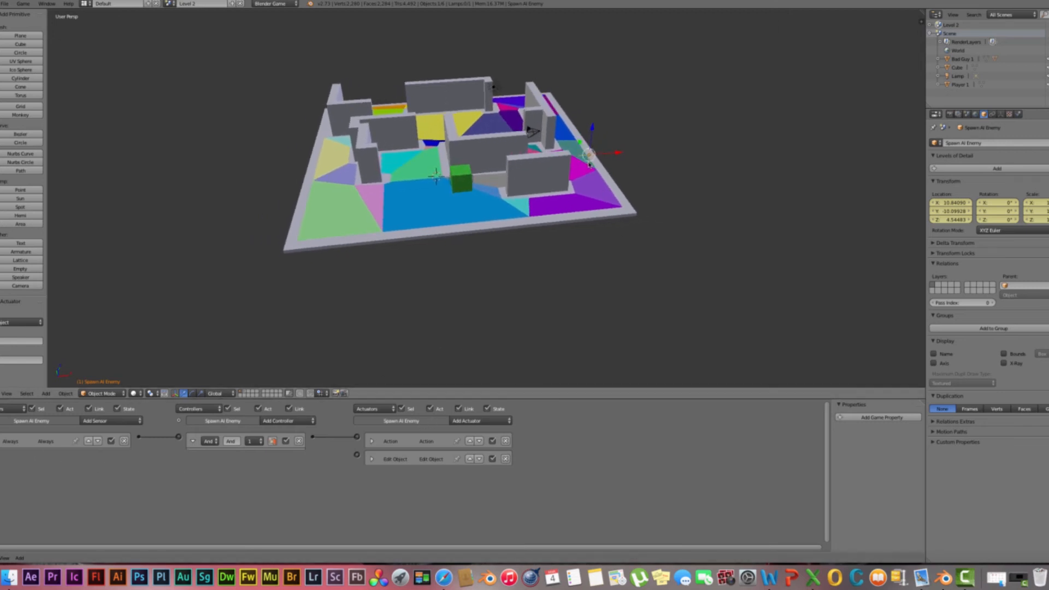
click(112, 421)
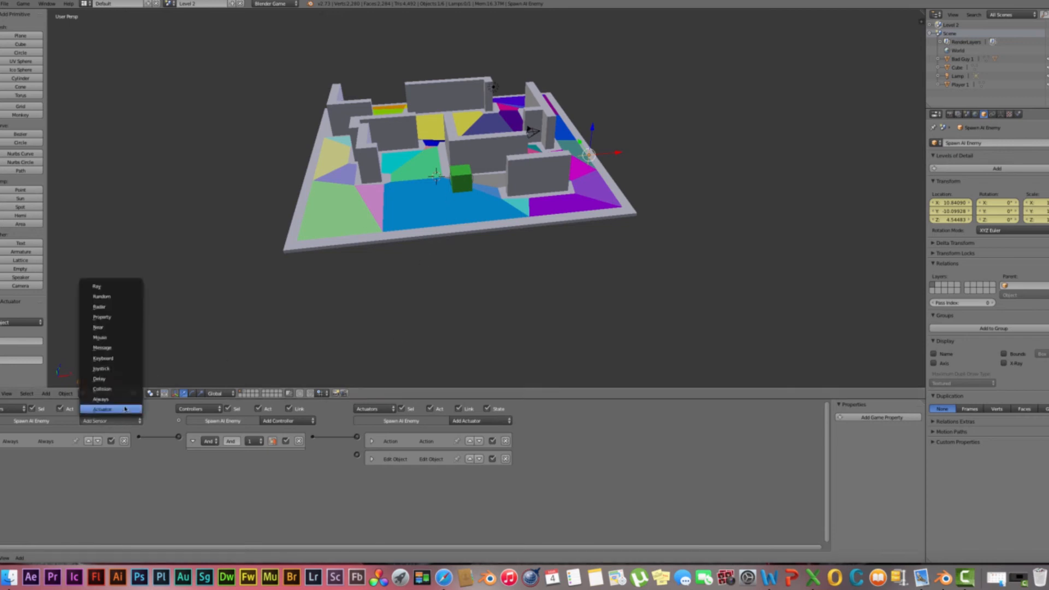
click(107, 381)
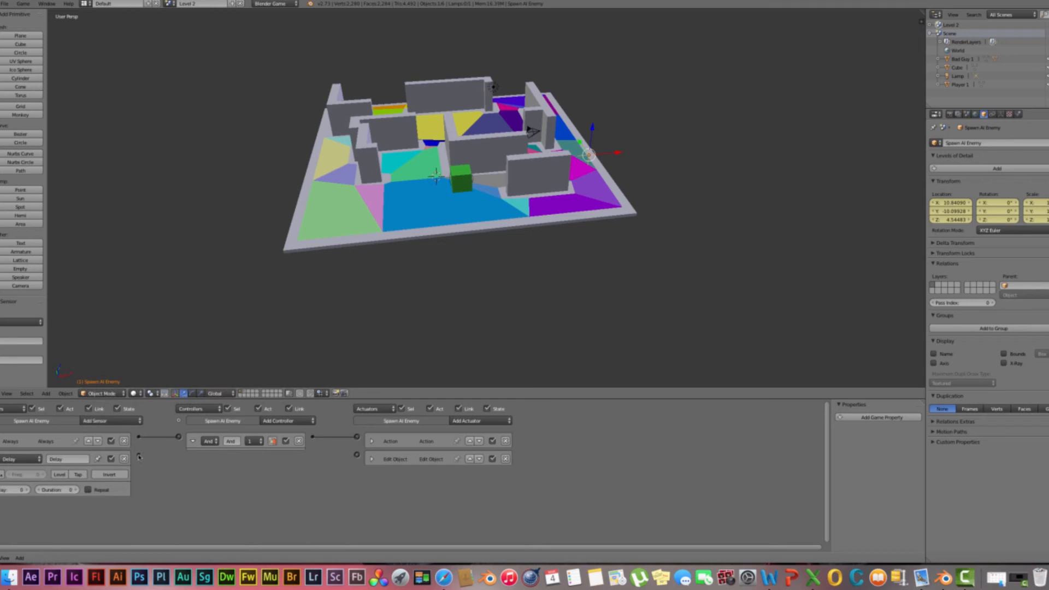
drag(162, 463, 356, 456)
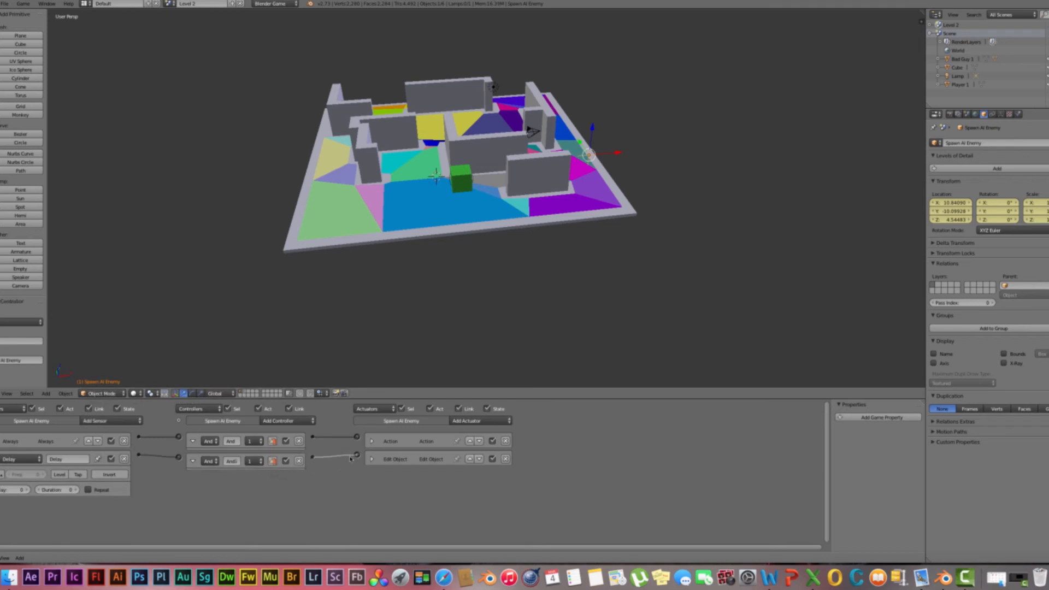
click(20, 492)
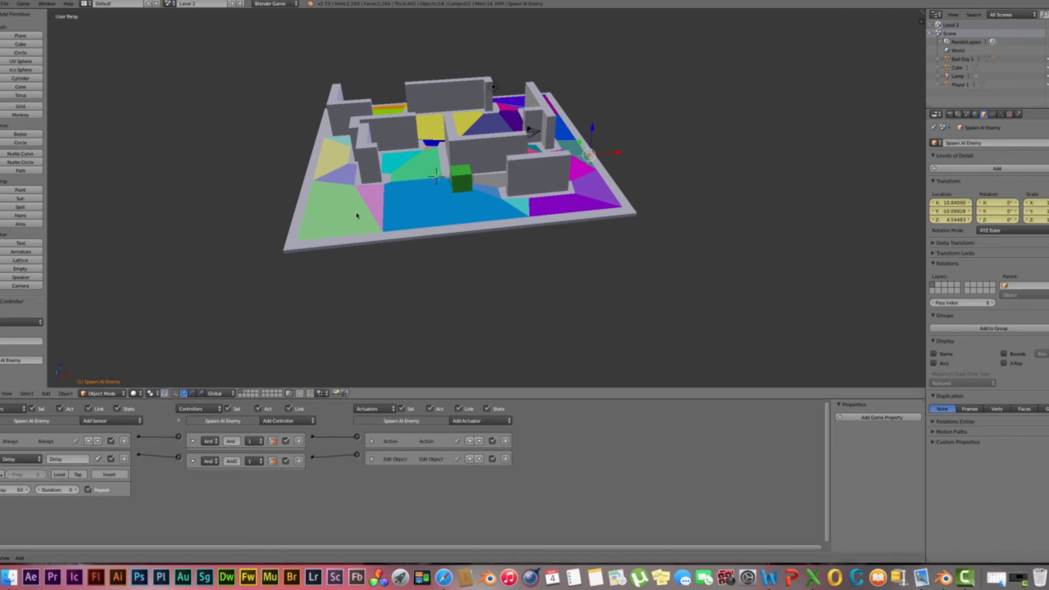
Run the game and steer the green player around the level to test the enemy spawning and pathfinding.
scroll(426, 212, down, 3)
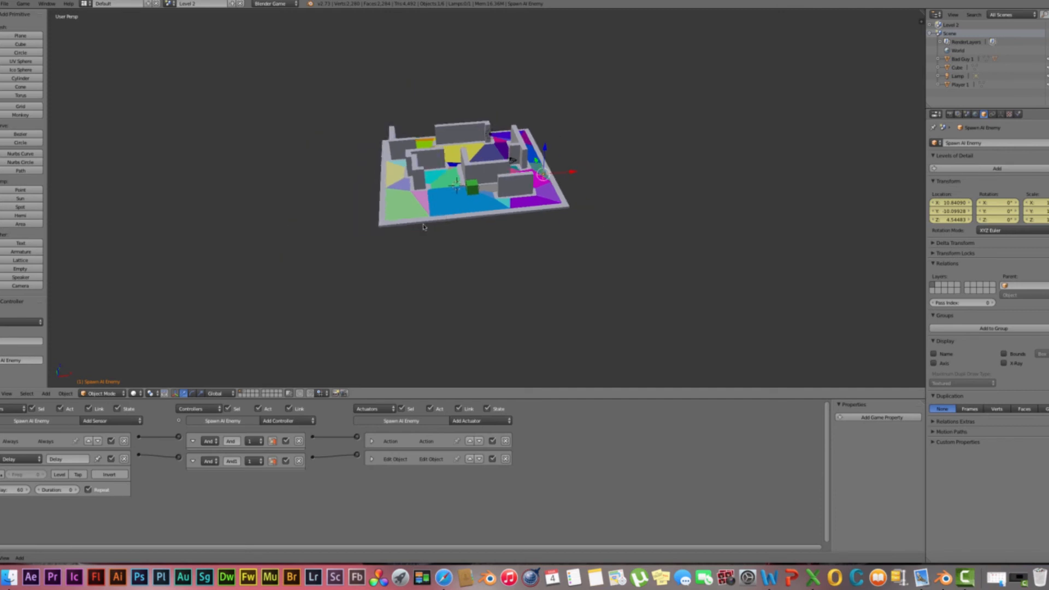
scroll(421, 237, up, 5)
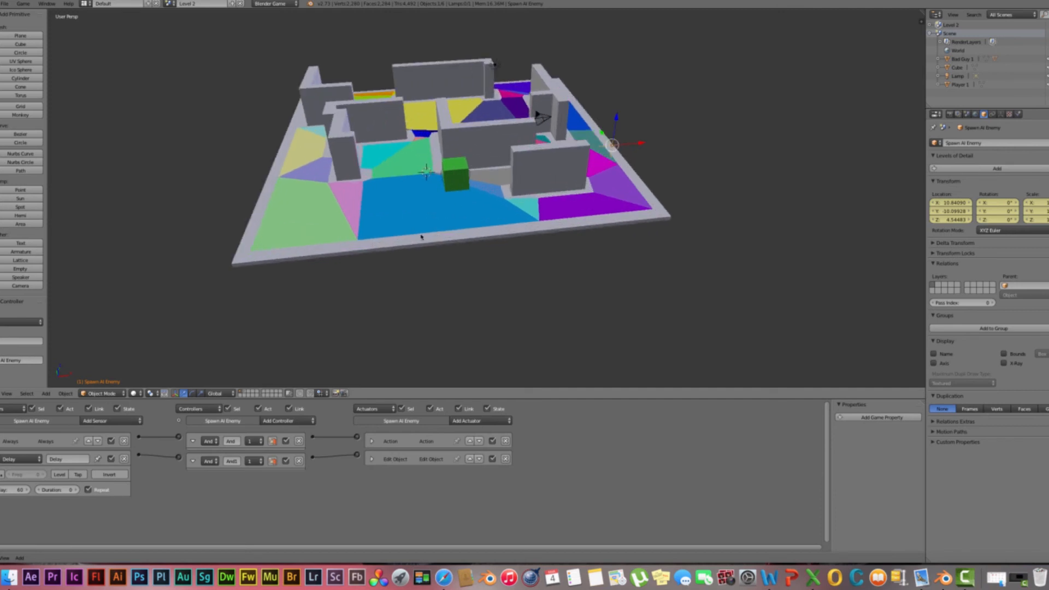
key(p)
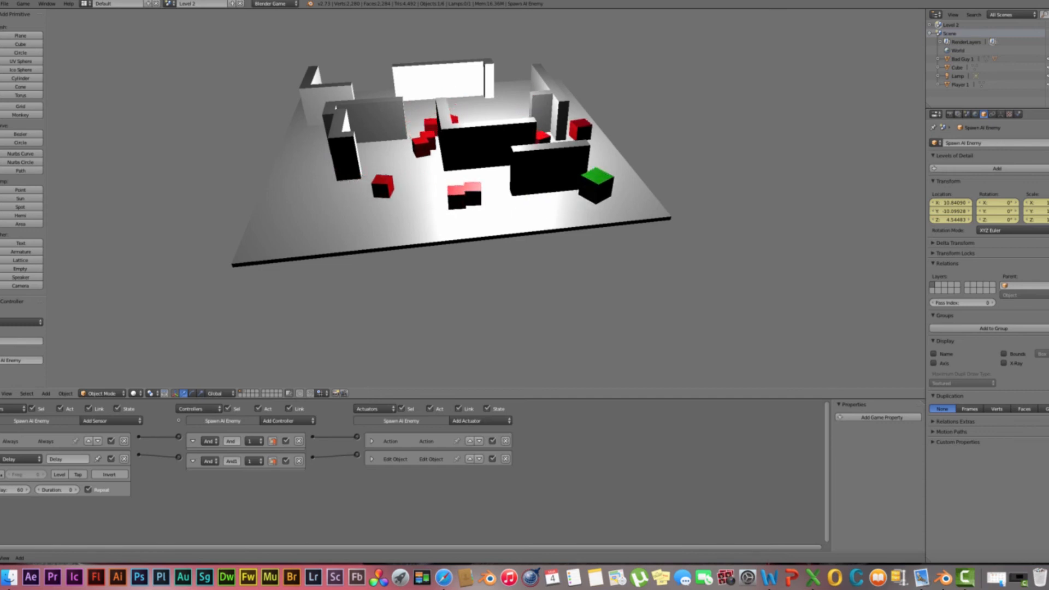
key(Up)
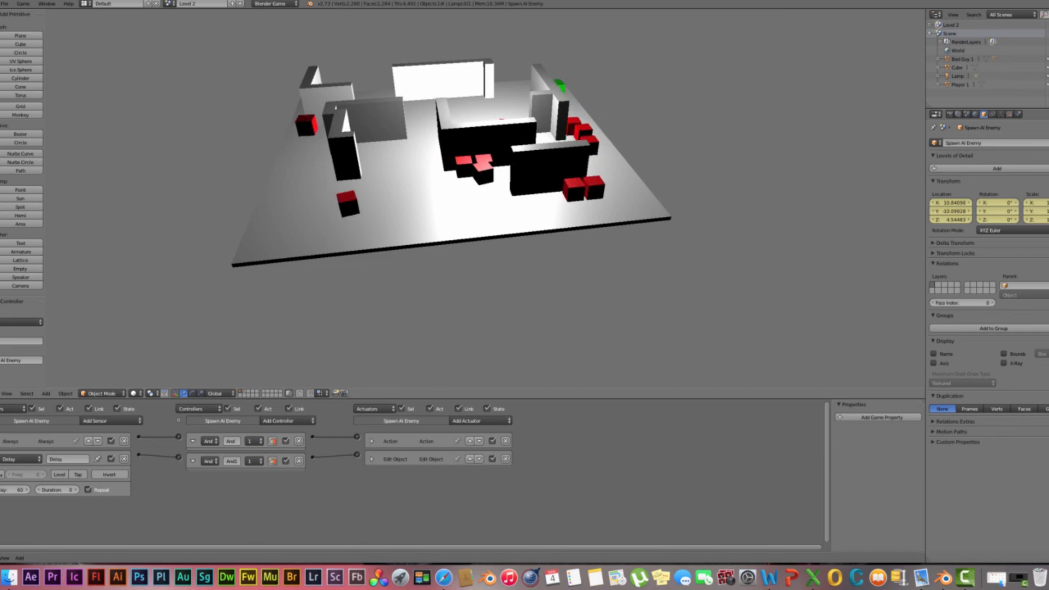
key(Left)
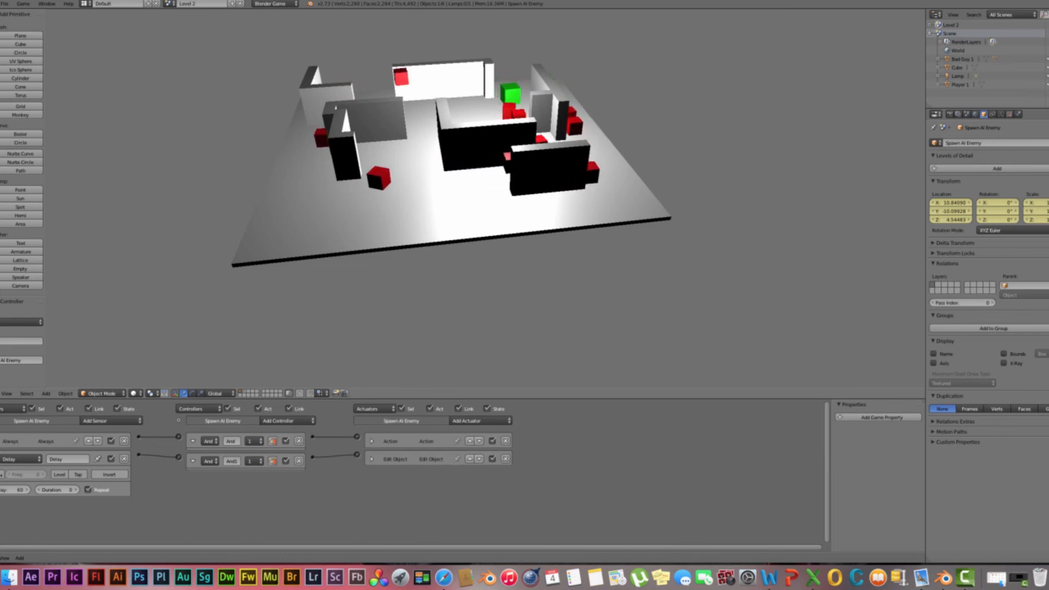
key(space)
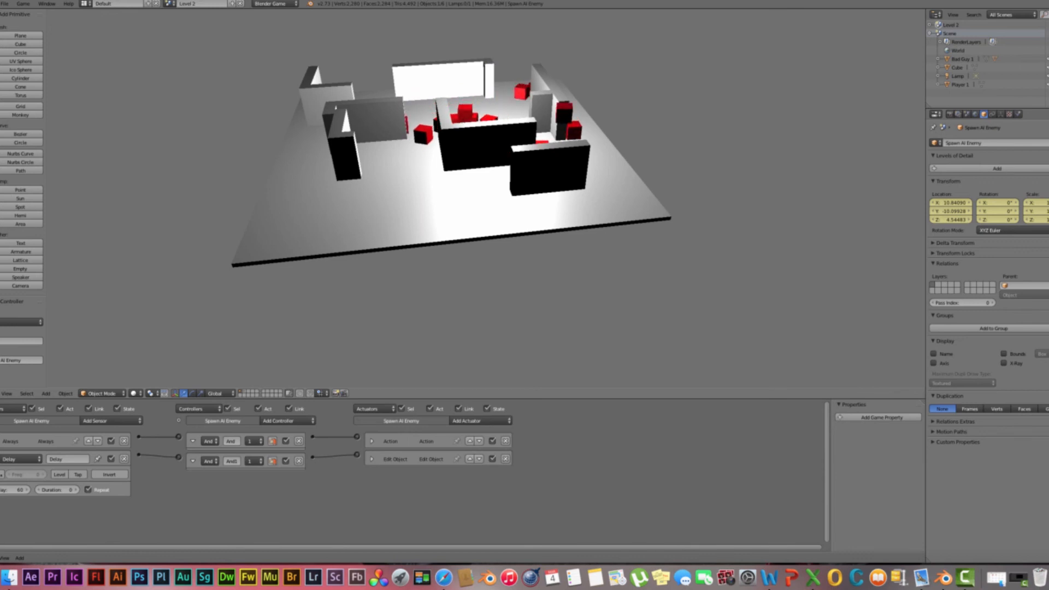
Keep moving and jumping the green player around the walls in the running game to examine how the growing group of red enemies chases it.
key(space)
key(Right)
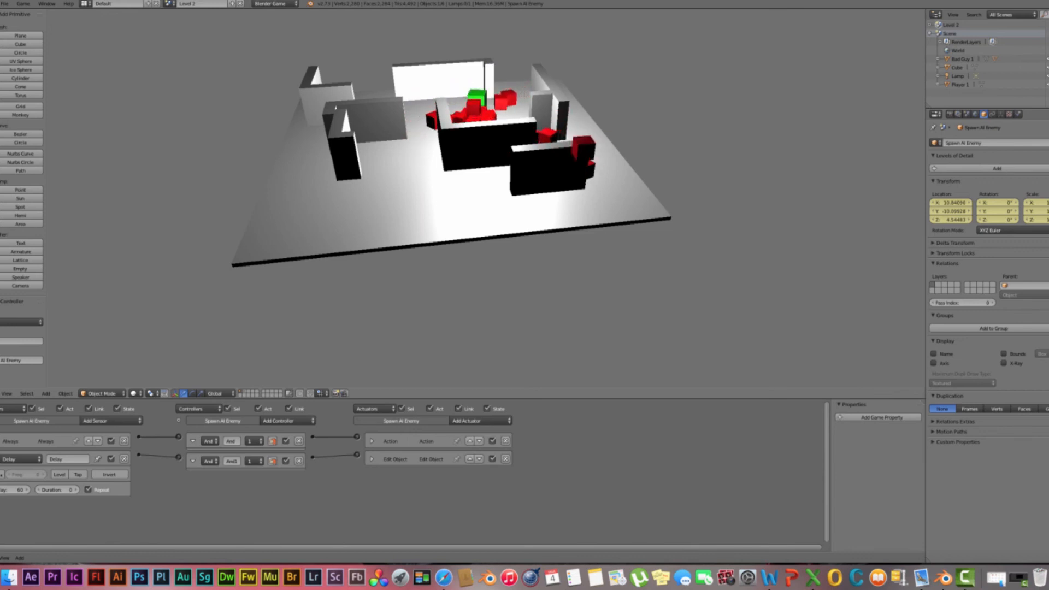
key(Left)
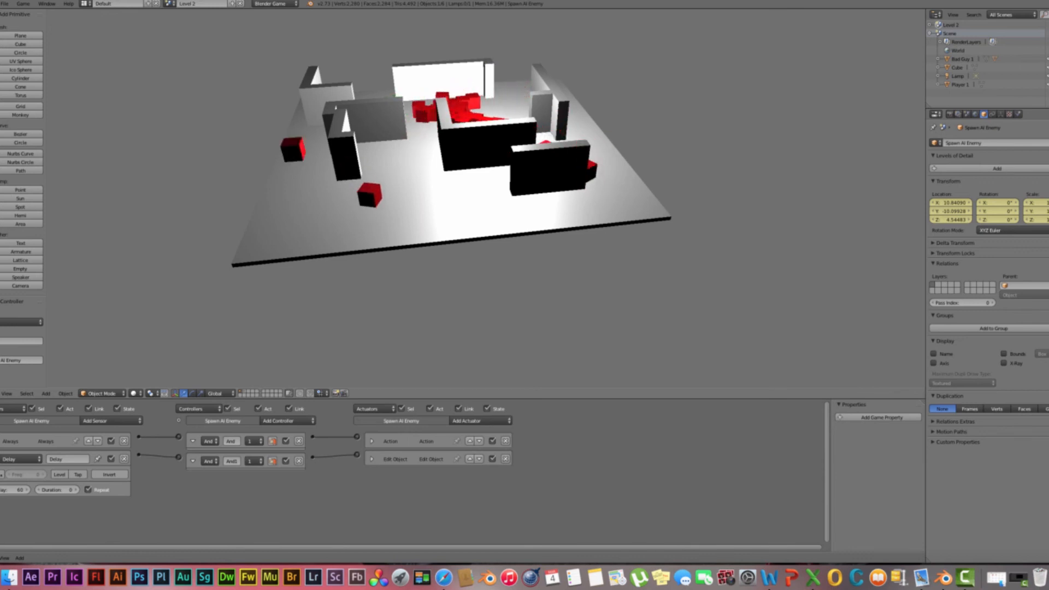
key(space)
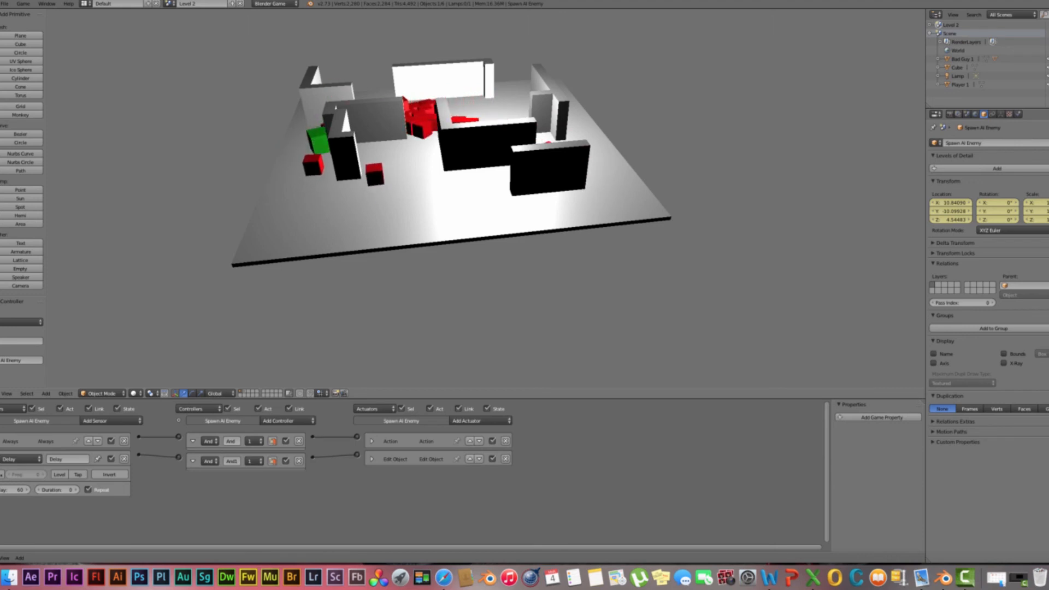
key(space)
key(Down)
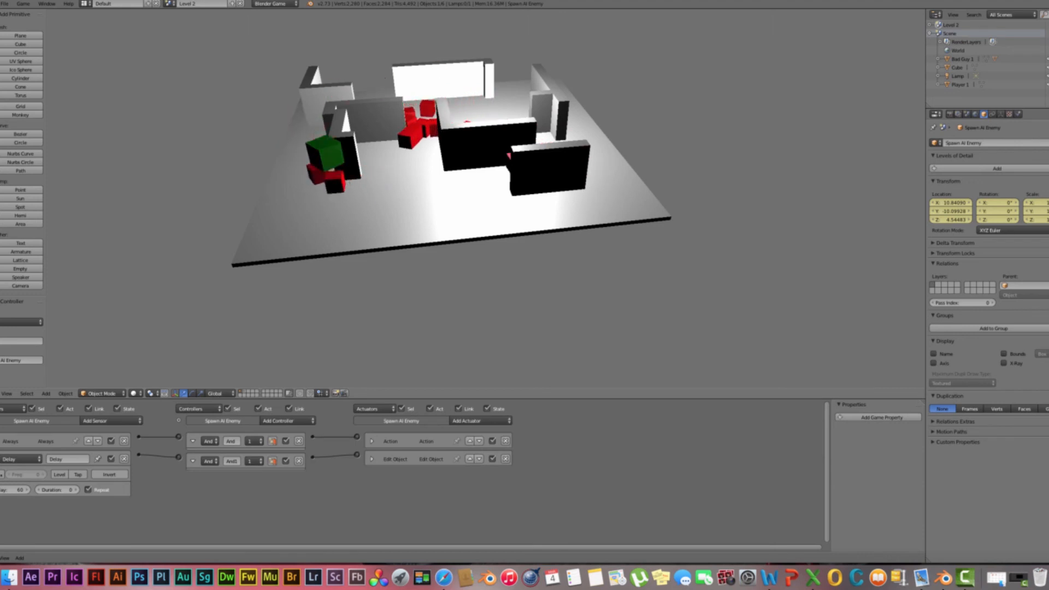
key(Right)
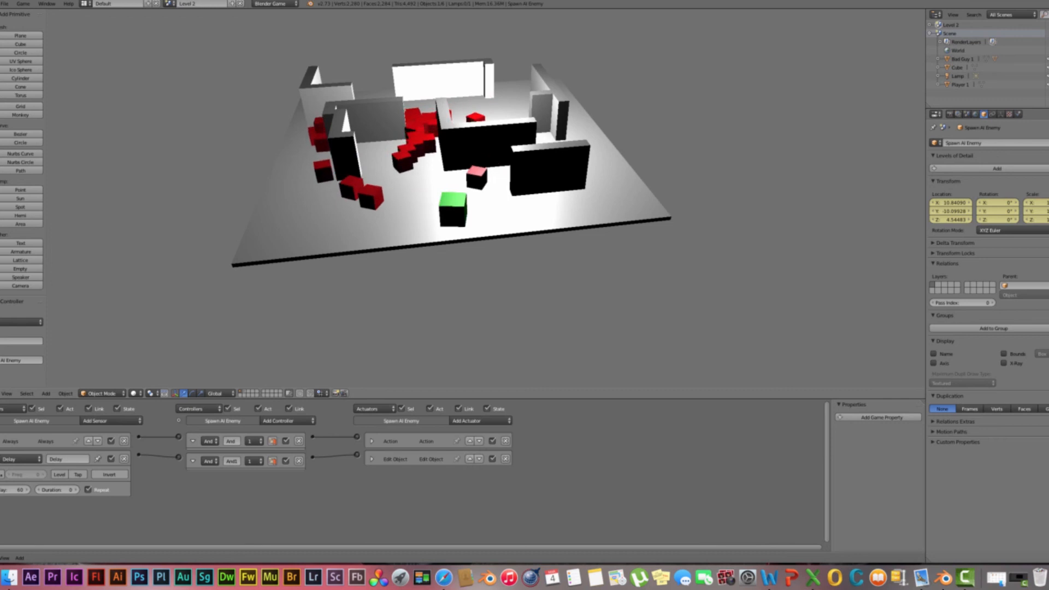
key(Right)
key(space)
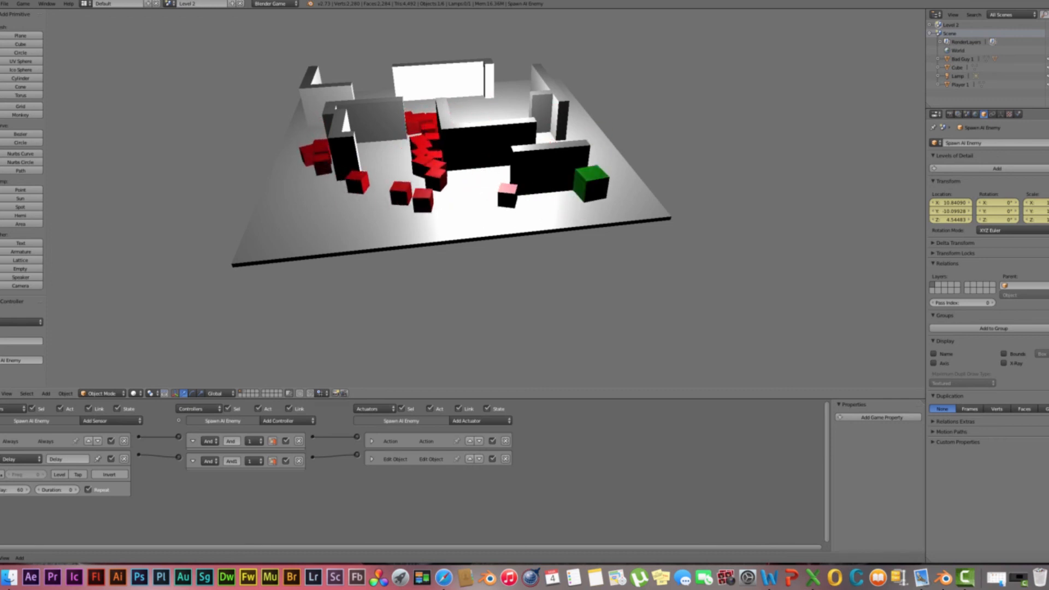
key(Up)
key(Up)
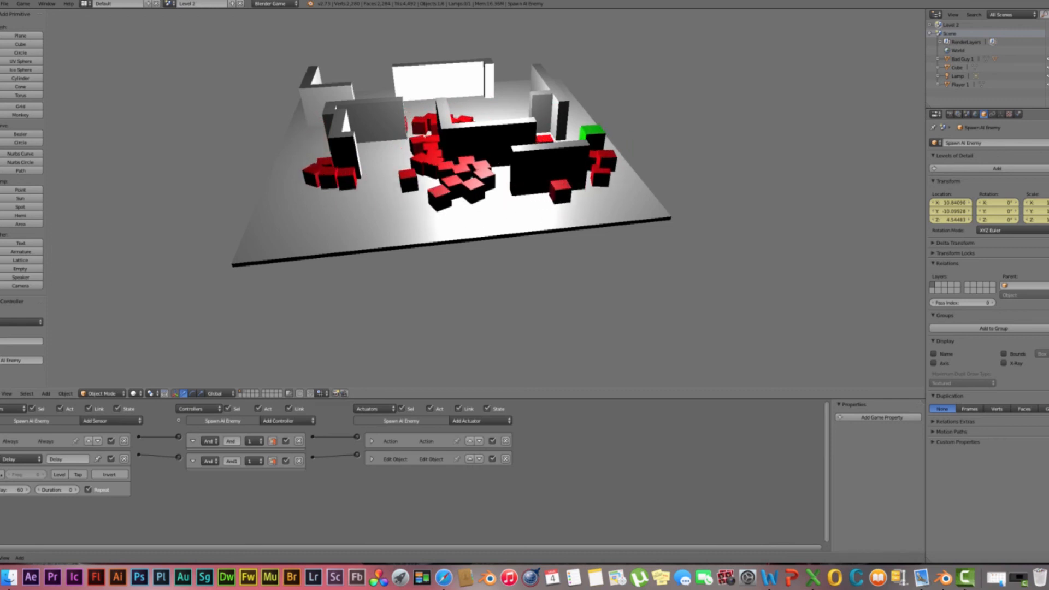
key(Up)
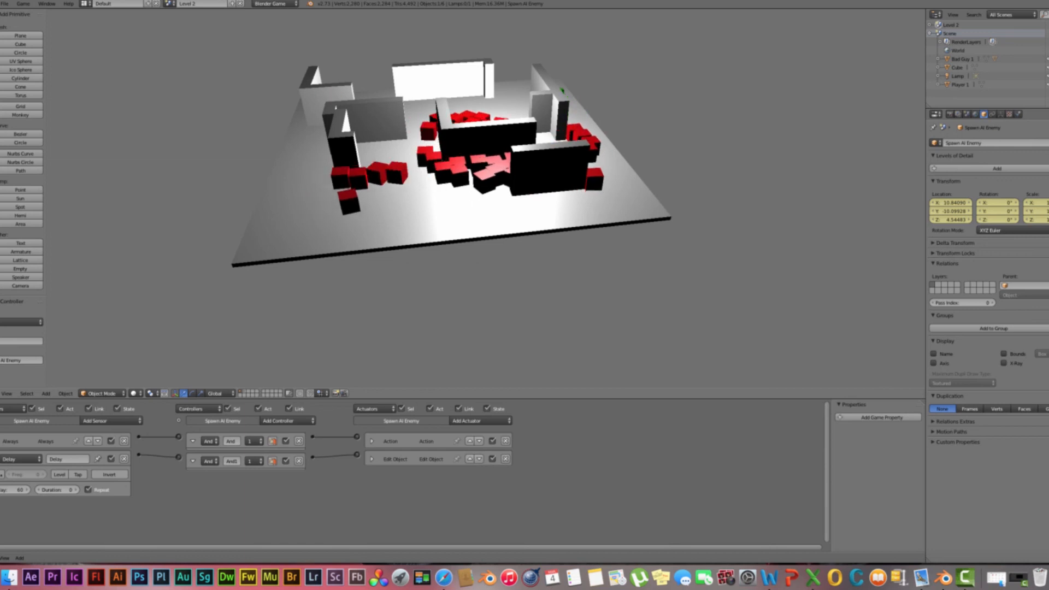
key(Left)
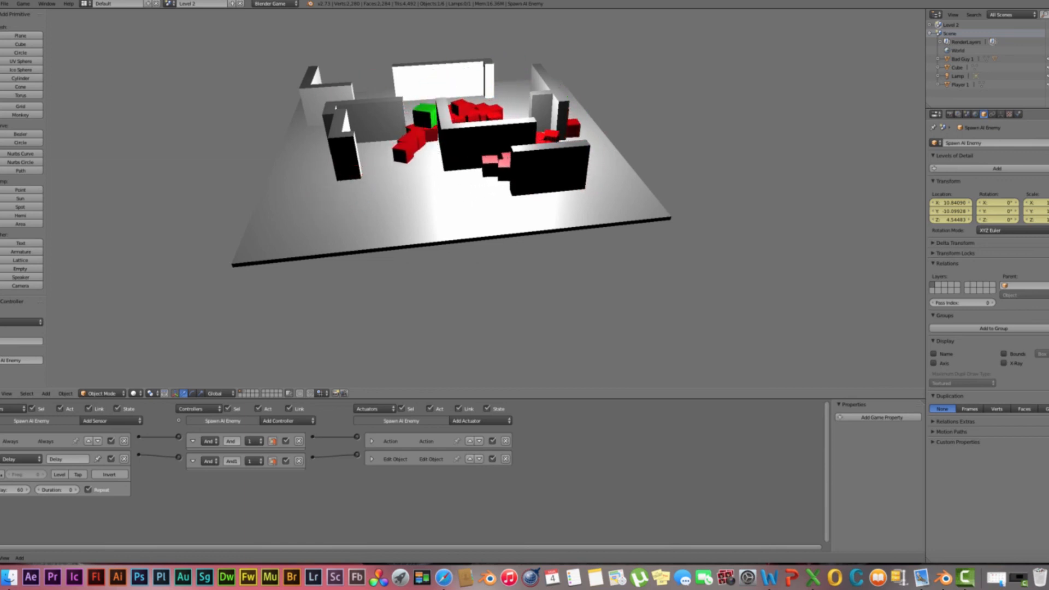
key(Left)
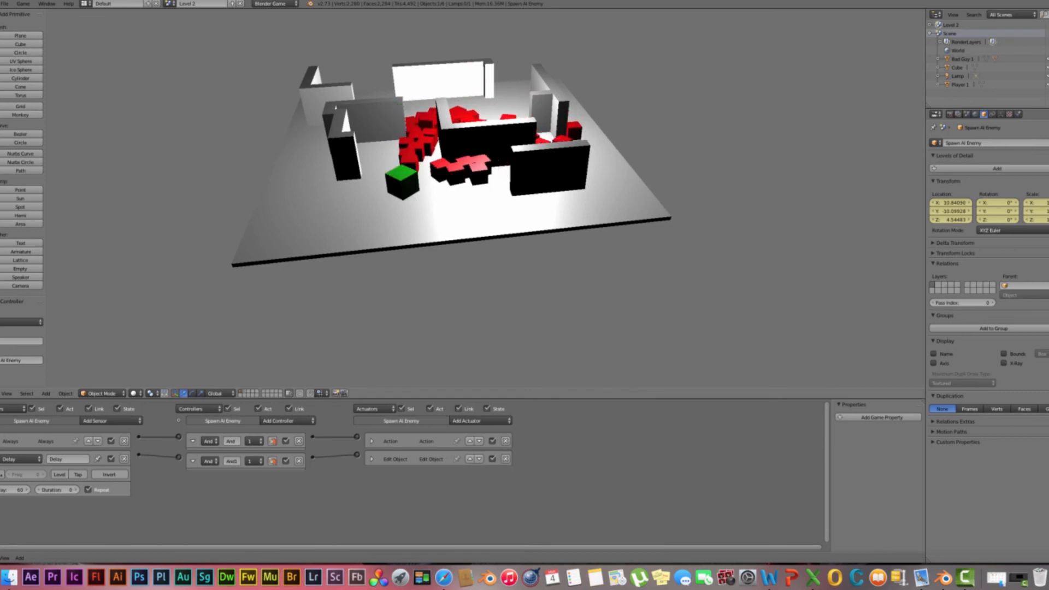
key(Left)
key(Up)
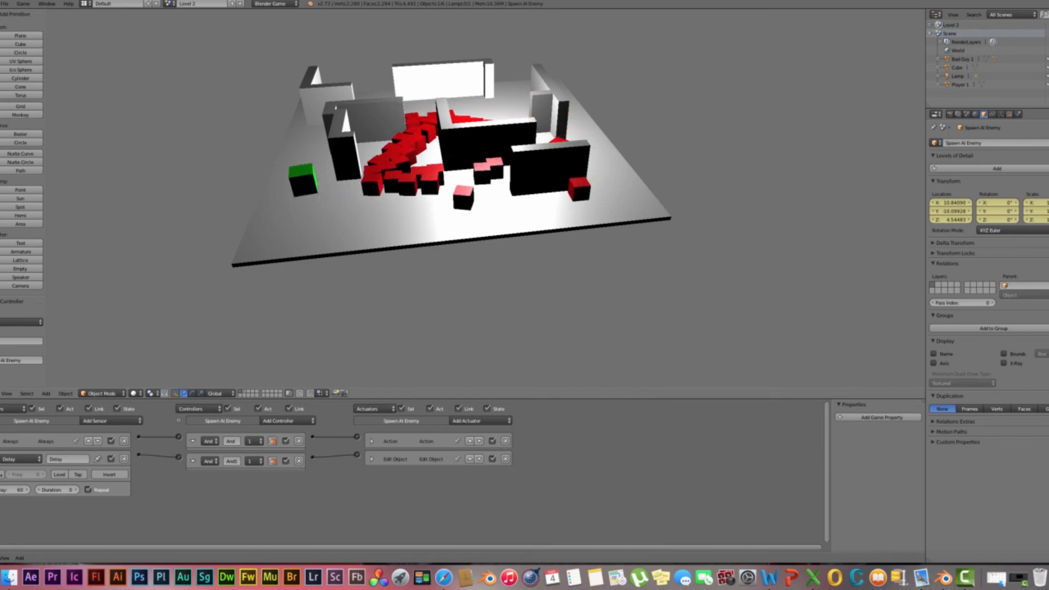
key(Up)
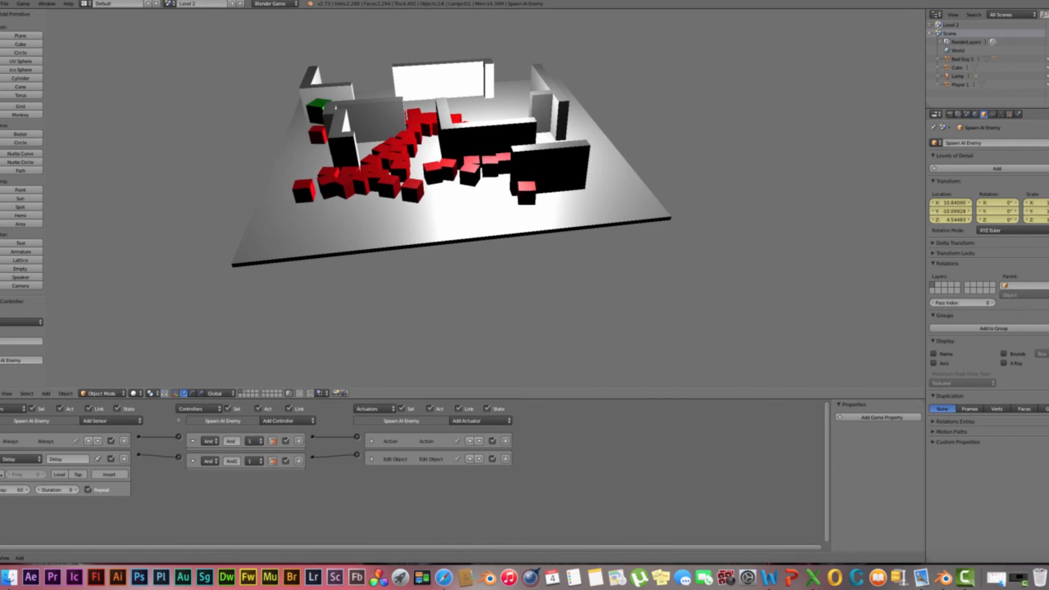
key(Right)
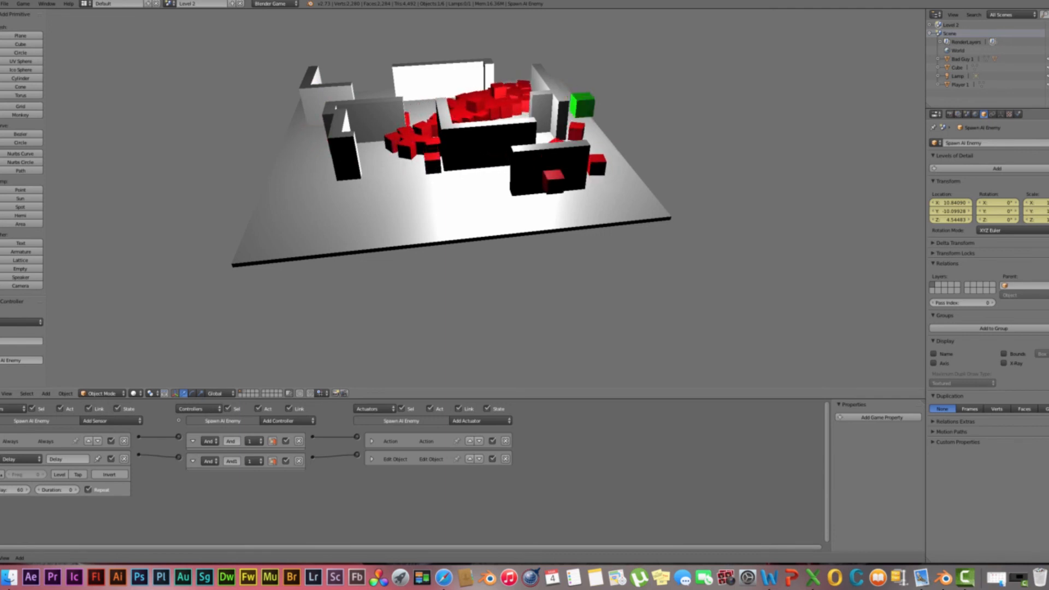
key(Down)
key(space)
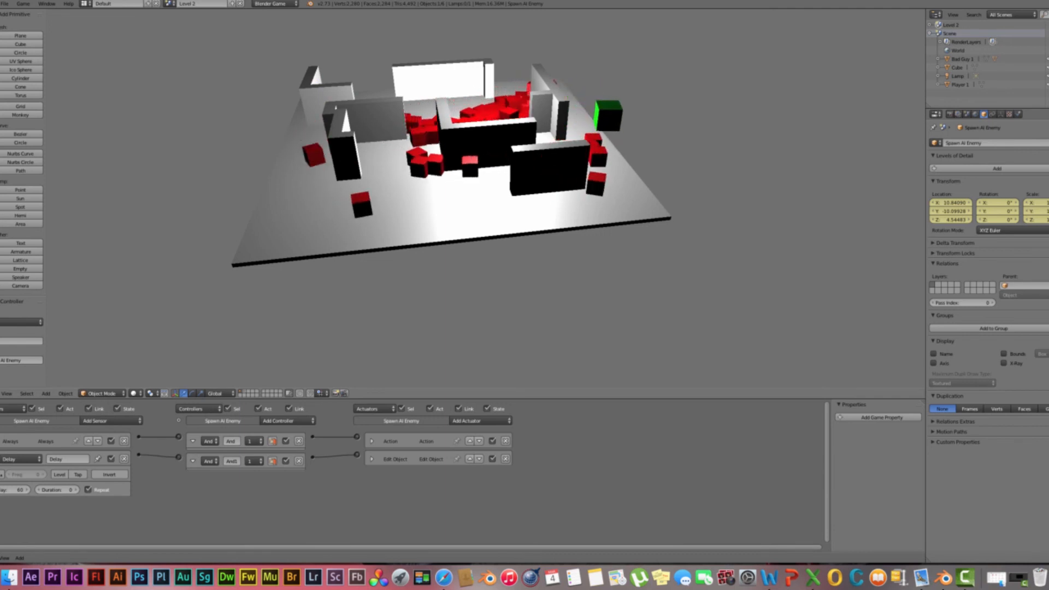
key(Left)
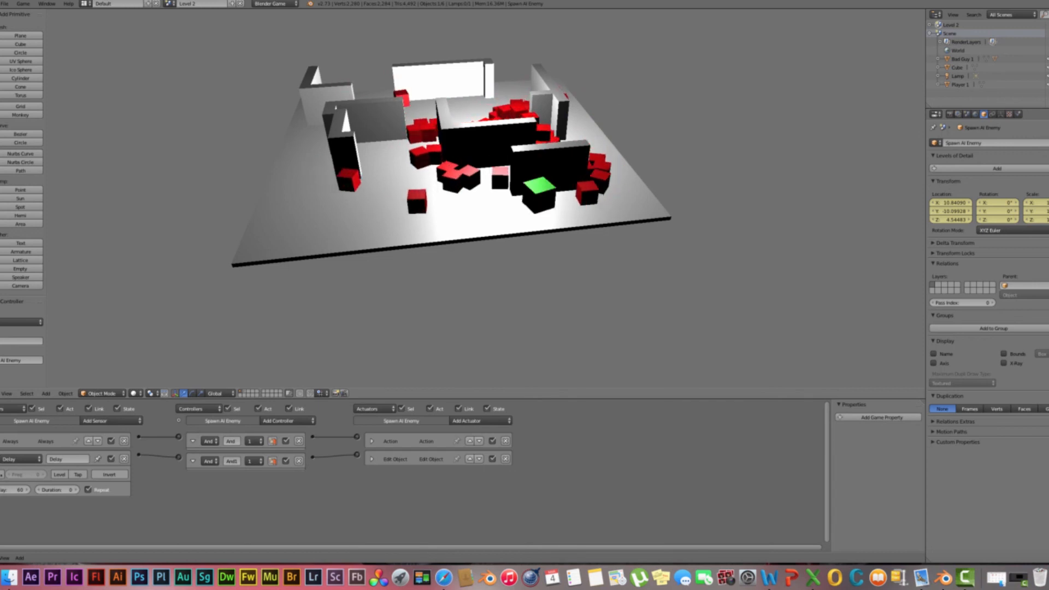
key(space)
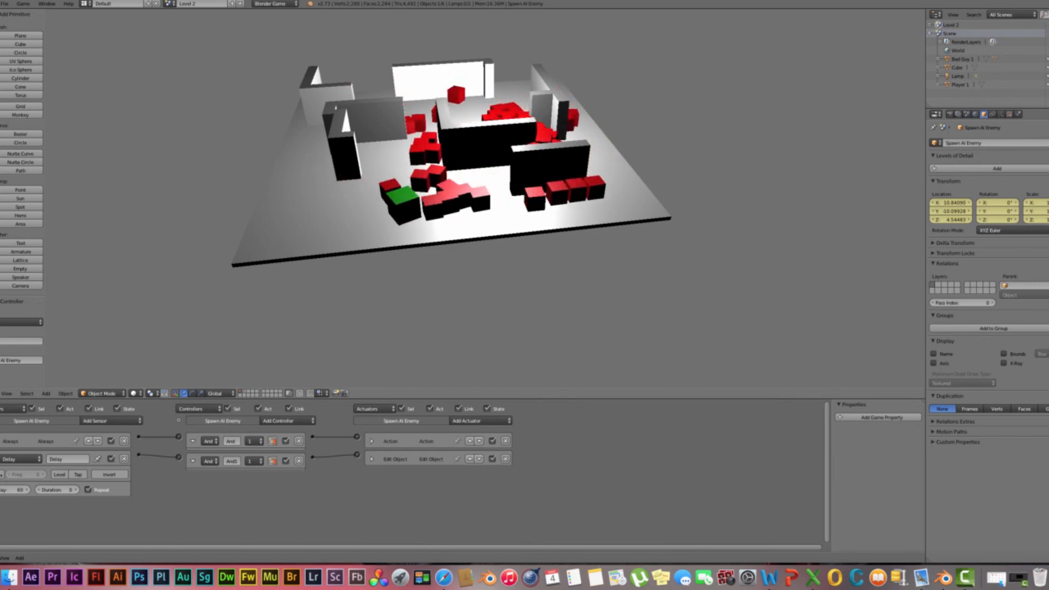
key(Right)
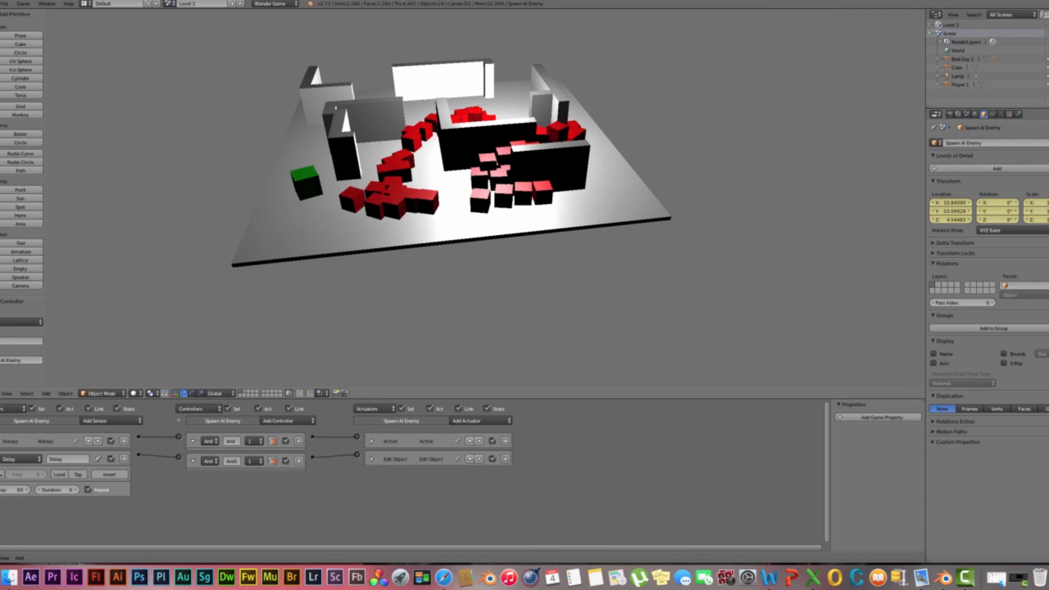
key(Up)
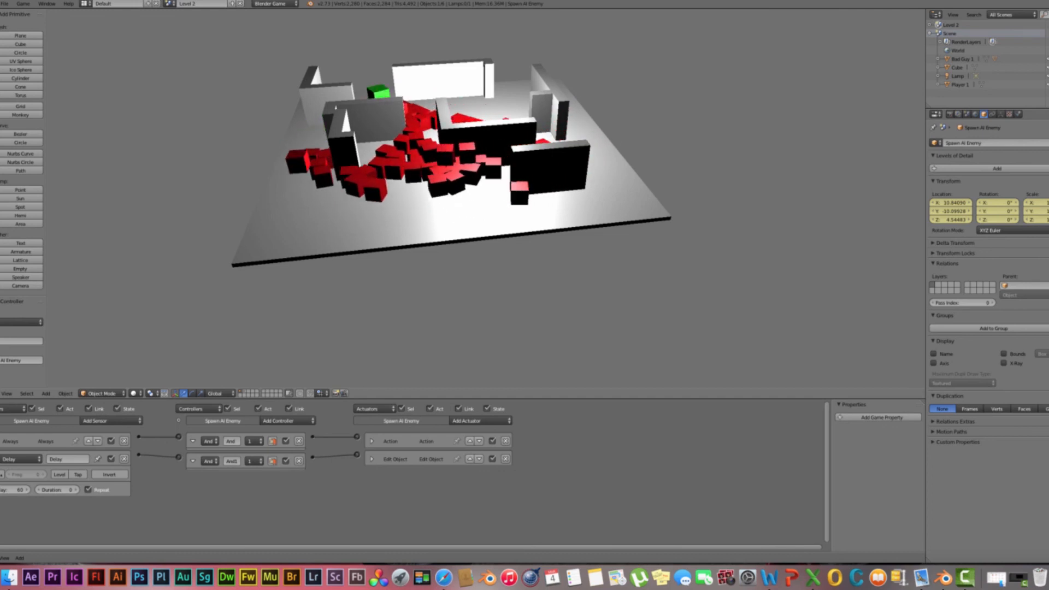
key(space)
key(Up)
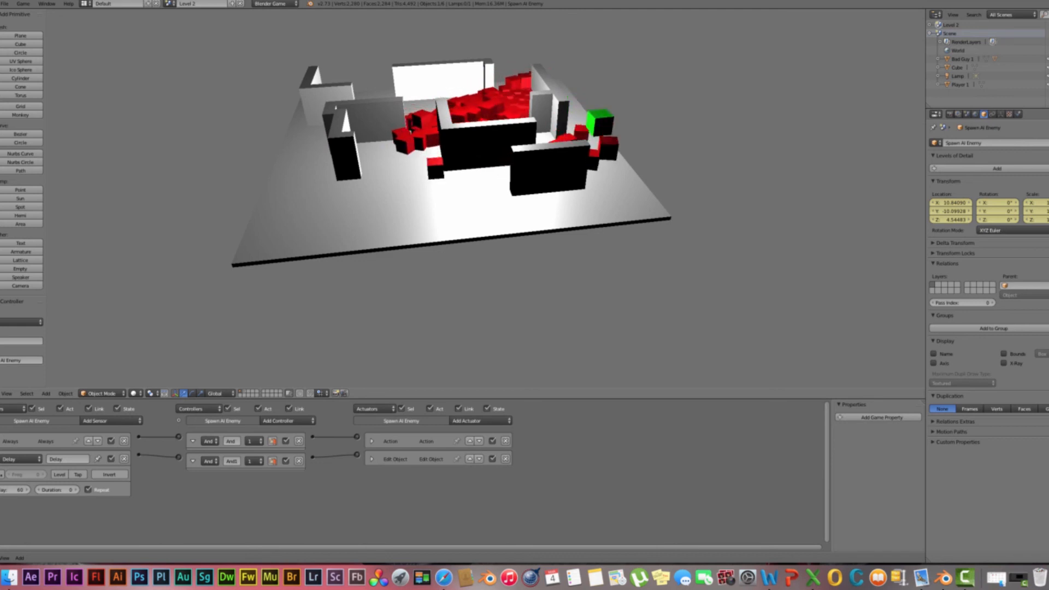
key(space)
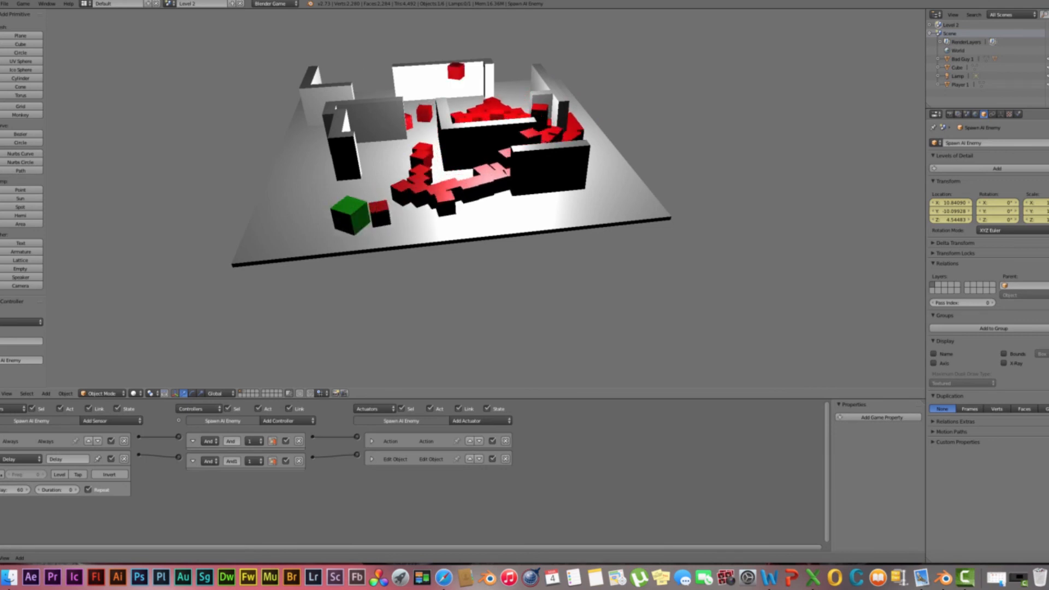
key(Up)
key(Right)
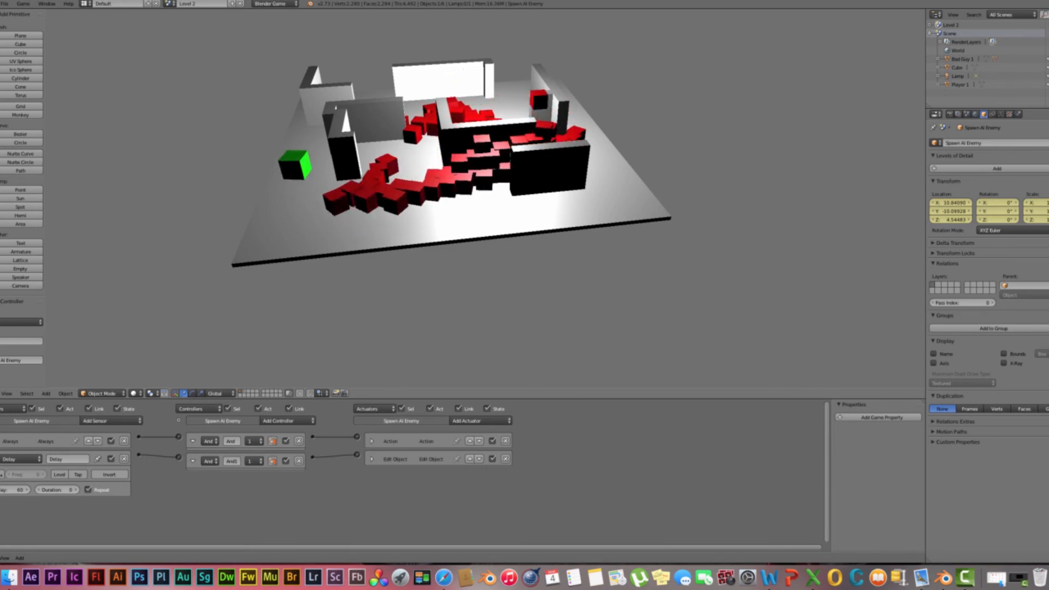
key(Up)
key(Right)
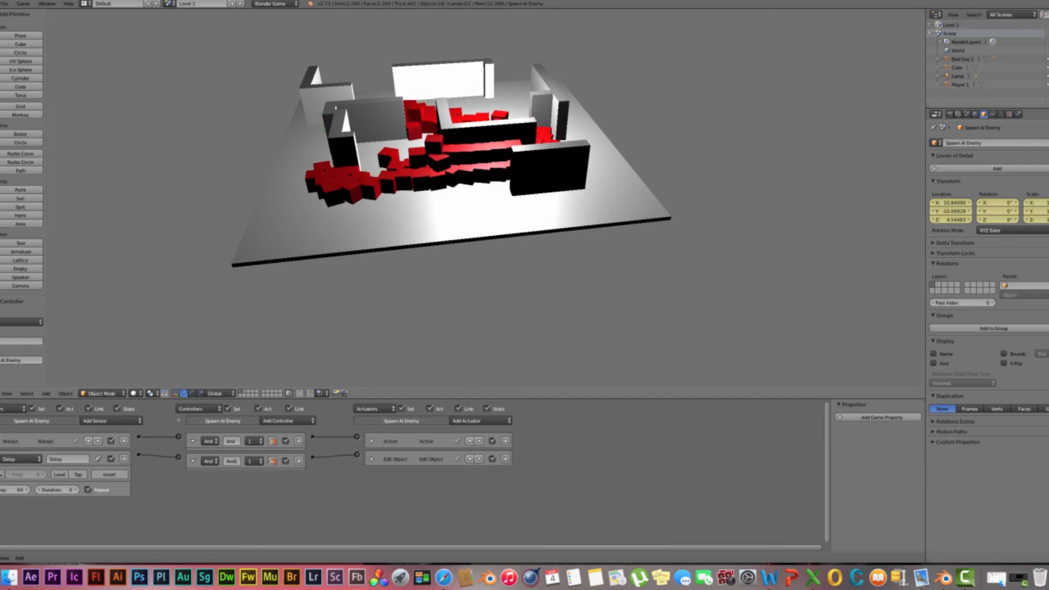
key(Up)
key(Right)
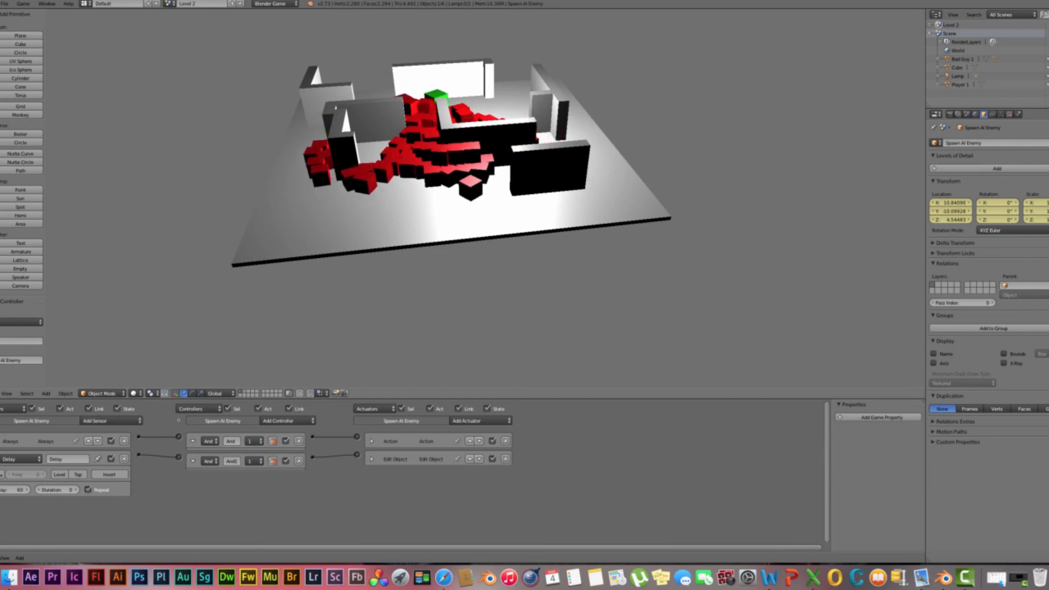
key(Up)
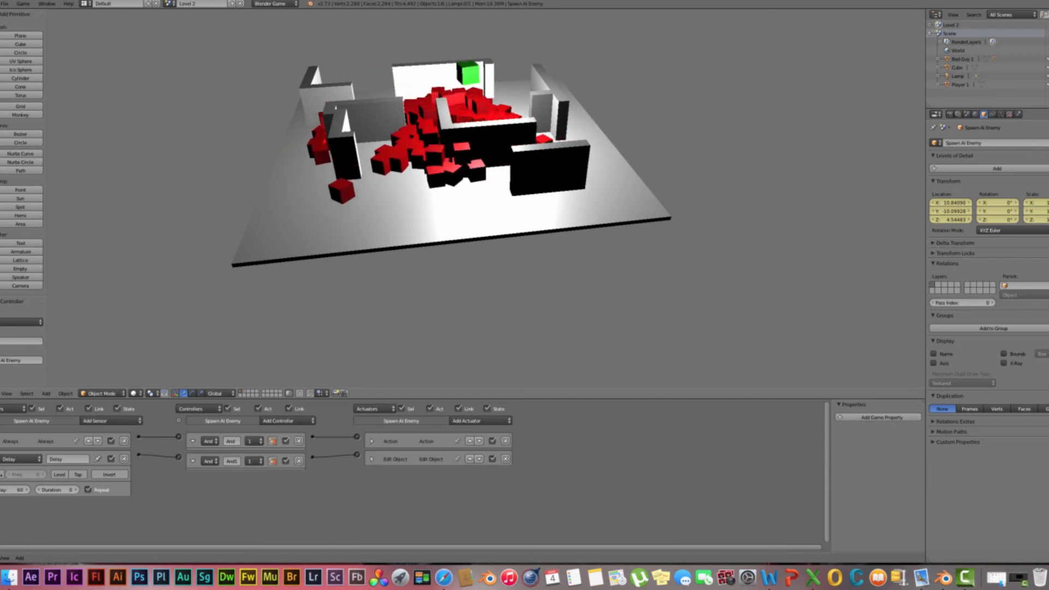
key(Down)
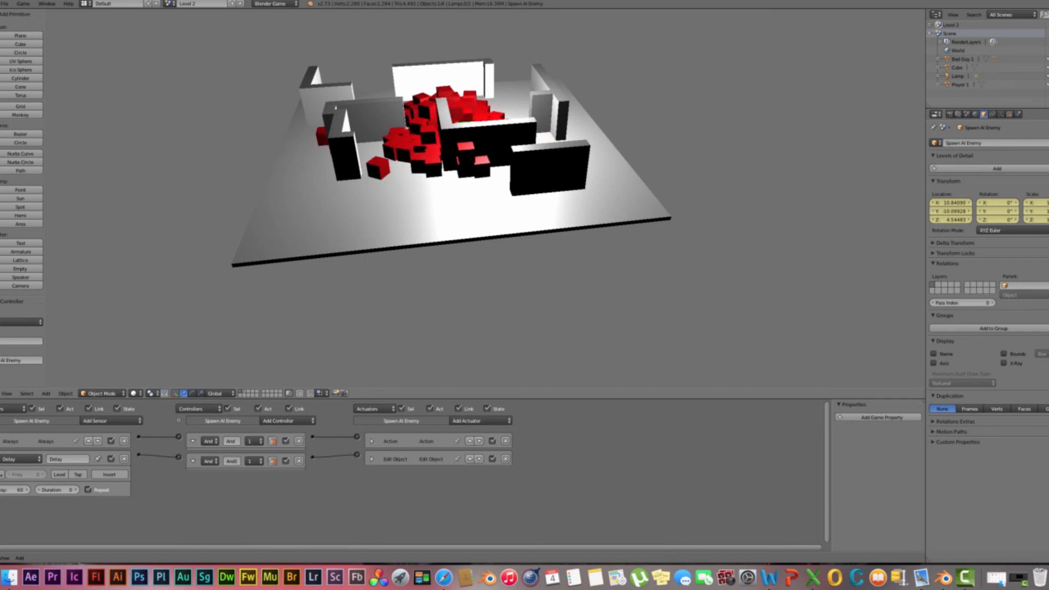